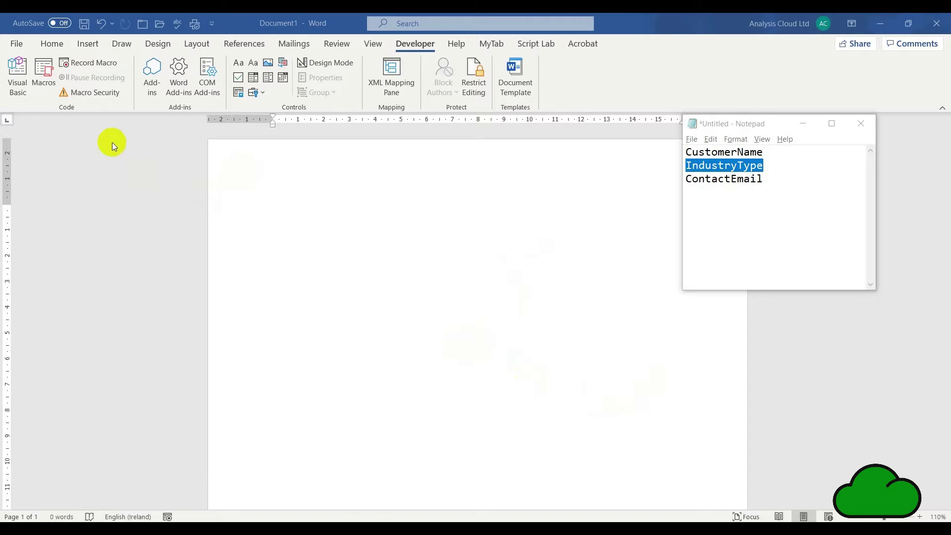
Bring the Word document back in front of the Notepad field list
{"action": "left_click", "coordinate": [79, 46]}
Insert a two-column, three-row table into the blank Word document
{"action": "left_click", "coordinate": [81, 47]}
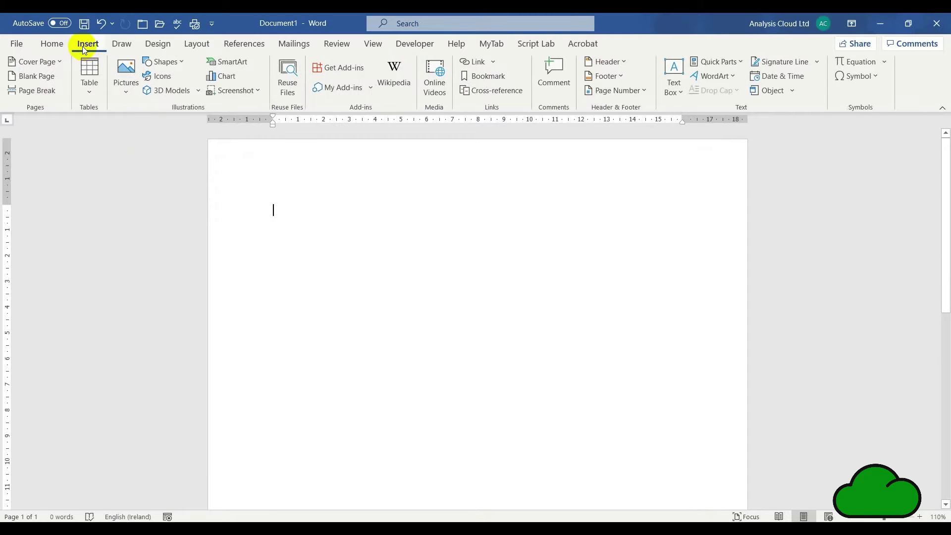
{"action": "left_click", "coordinate": [86, 83]}
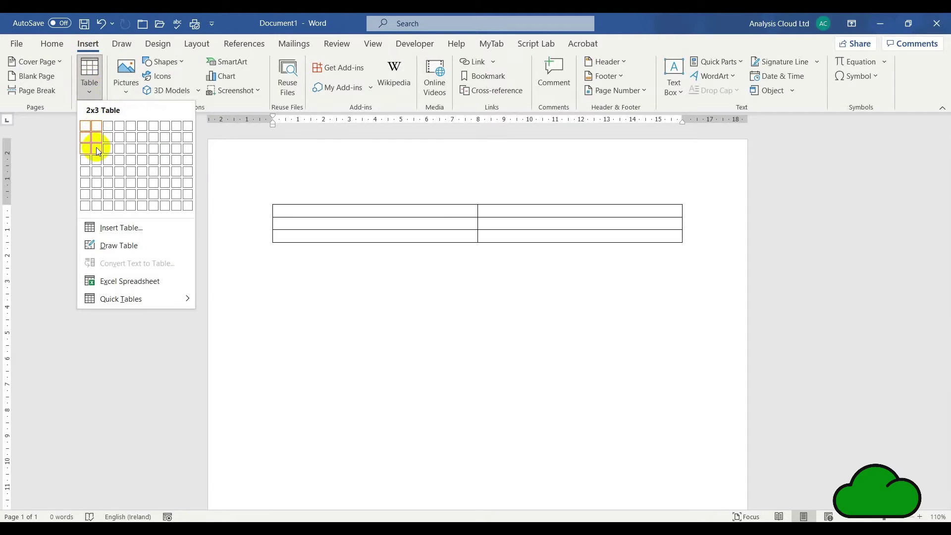
{"action": "left_click", "coordinate": [96, 147]}
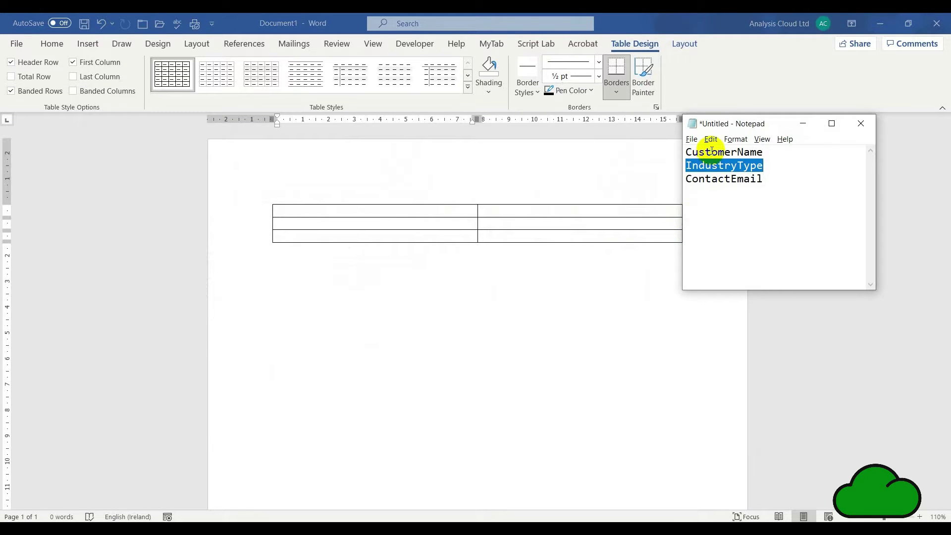
Copy CustomerName, IndustryType and ContactEmail from Notepad into the table's first-column cells
{"action": "double_click", "coordinate": [711, 152]}
{"action": "key", "text": "ctrl+c"}
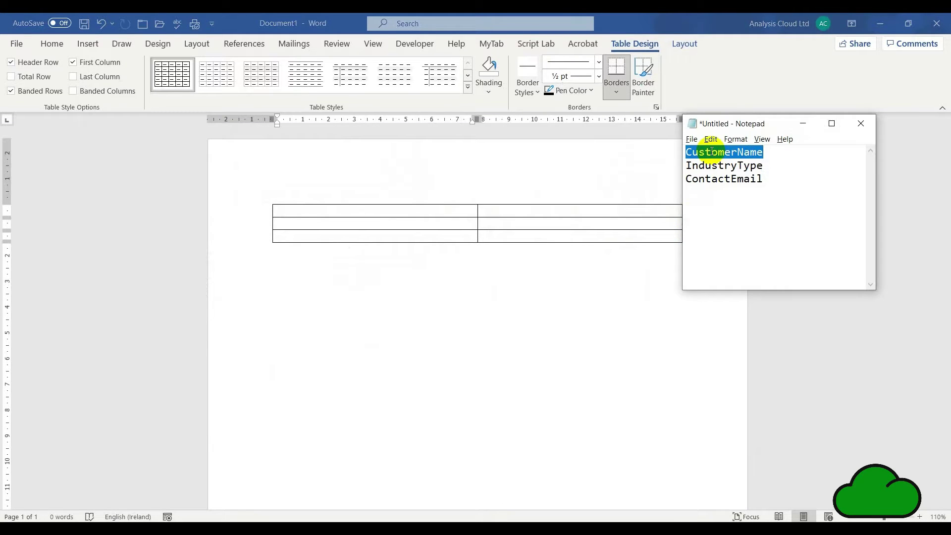
{"action": "left_click", "coordinate": [451, 209]}
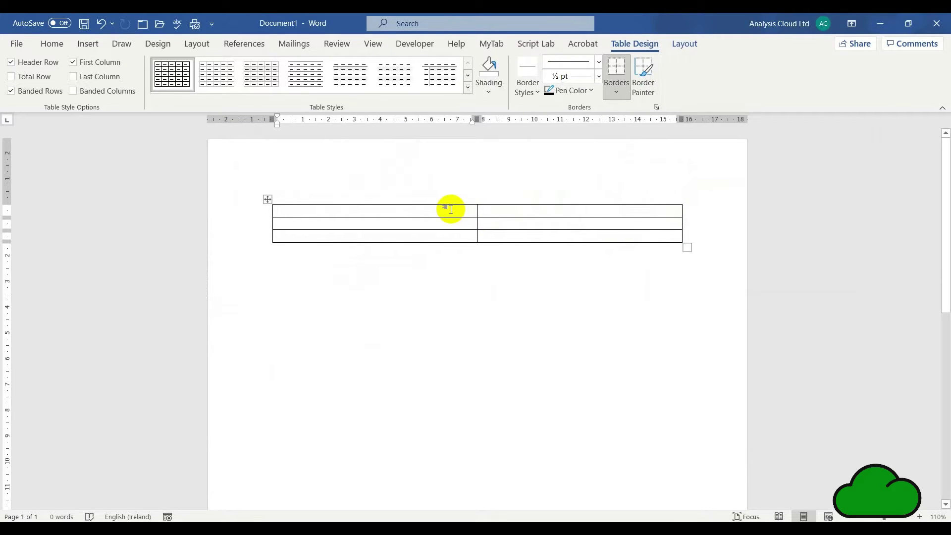
{"action": "key", "text": "ctrl+v"}
{"action": "key", "text": "alt+Tab"}
{"action": "double_click", "coordinate": [711, 163]}
{"action": "key", "text": "ctrl+c"}
{"action": "key", "text": "alt+Tab"}
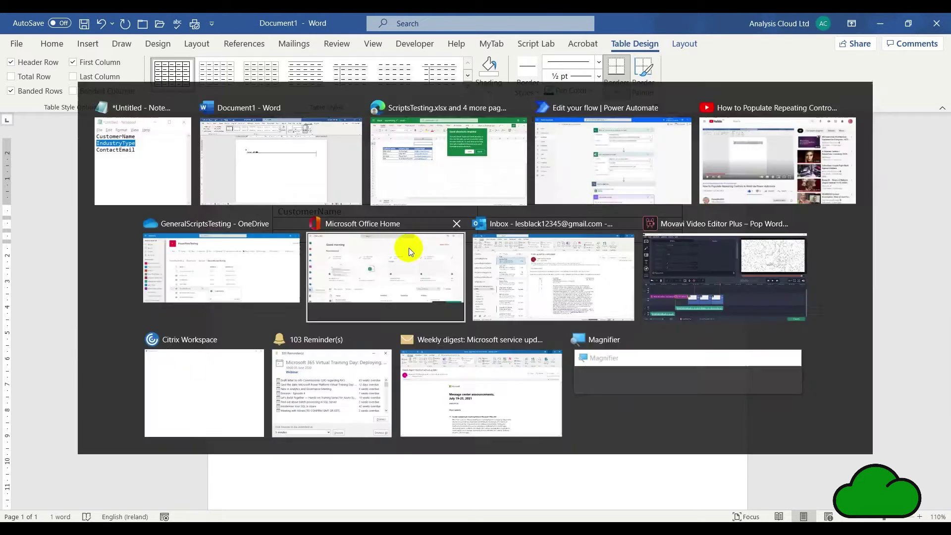
{"action": "left_click", "coordinate": [333, 223]}
{"action": "key", "text": "ctrl+v"}
{"action": "key", "text": "alt+Tab"}
{"action": "double_click", "coordinate": [703, 179]}
{"action": "key", "text": "ctrl+c"}
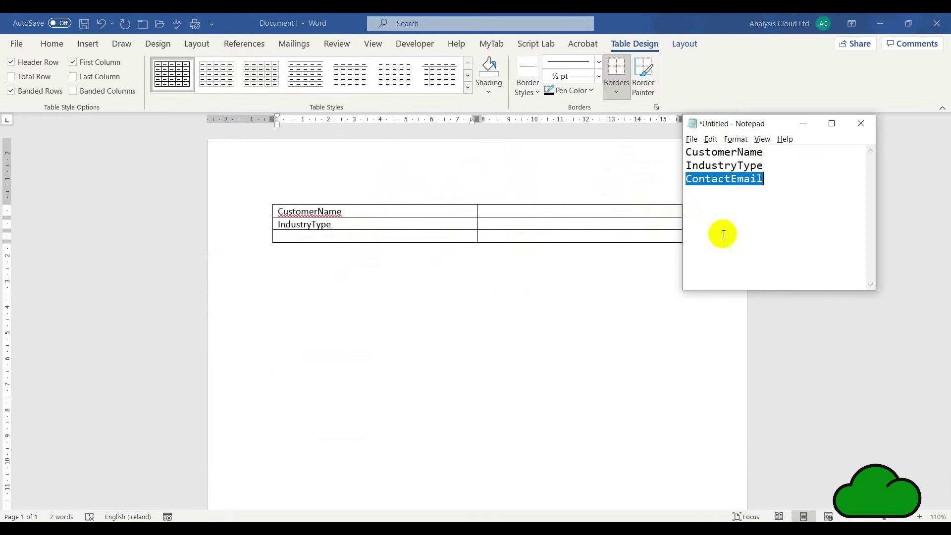
{"action": "left_click", "coordinate": [315, 237]}
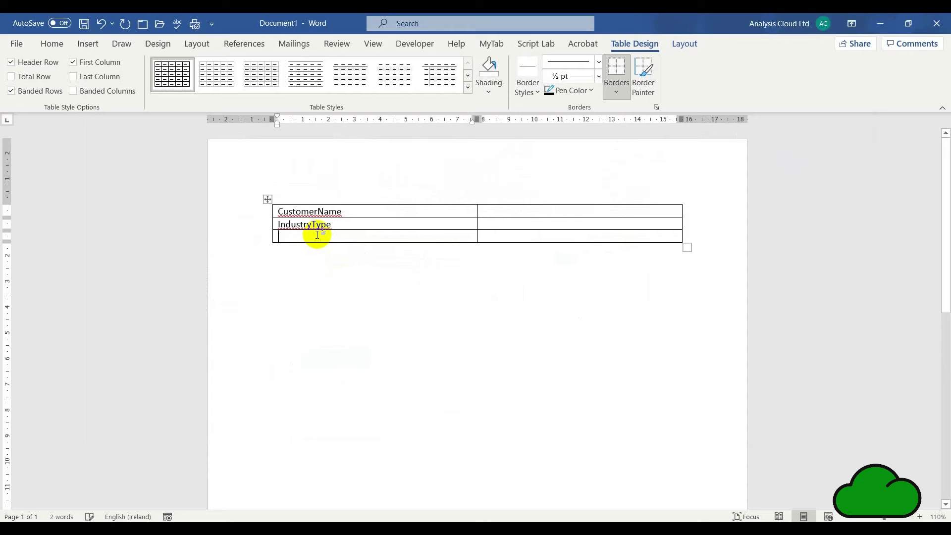
{"action": "key", "text": "ctrl+v"}
{"action": "left_click", "coordinate": [522, 210]}
{"action": "left_click", "coordinate": [391, 45]}
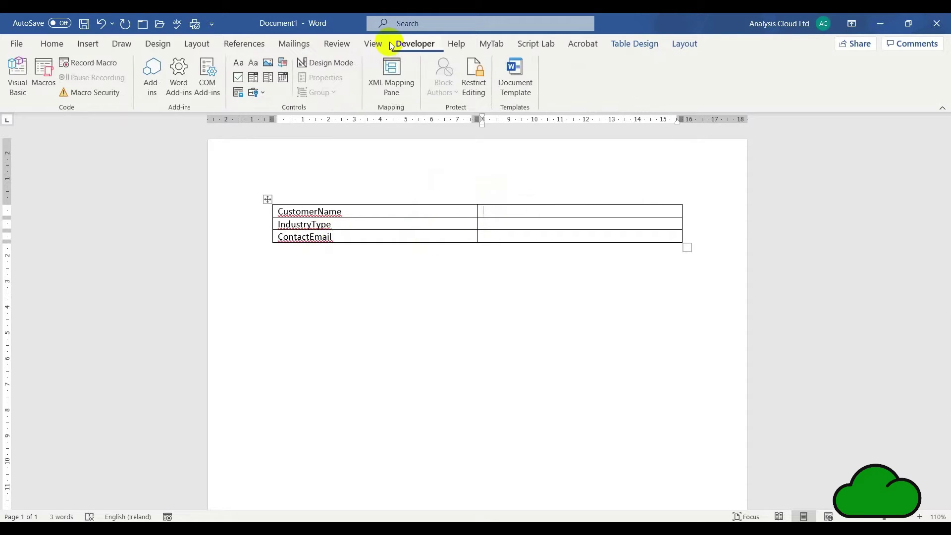
Add a plain text control in the CustomerName value cell with Title and Tag CustomerName
{"action": "left_click", "coordinate": [251, 63]}
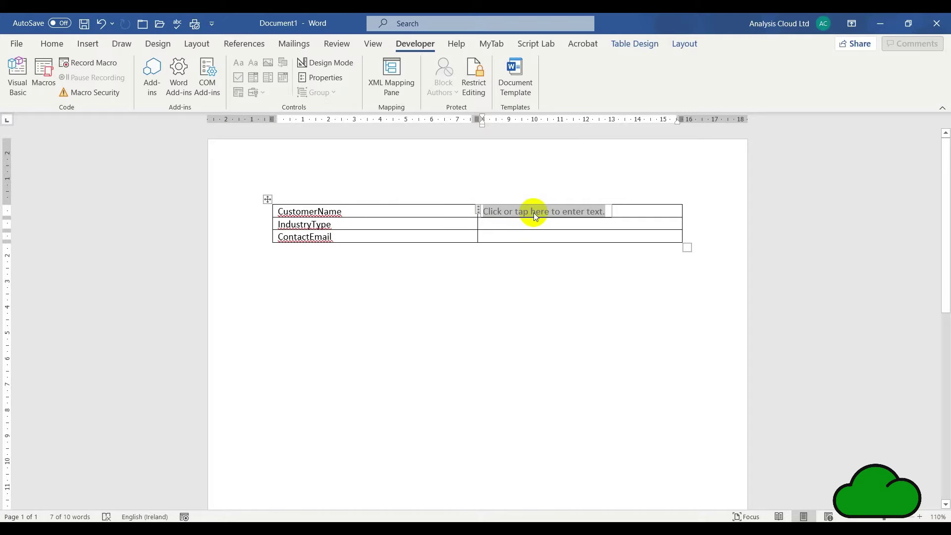
{"action": "right_click", "coordinate": [533, 214]}
{"action": "left_click", "coordinate": [332, 79]}
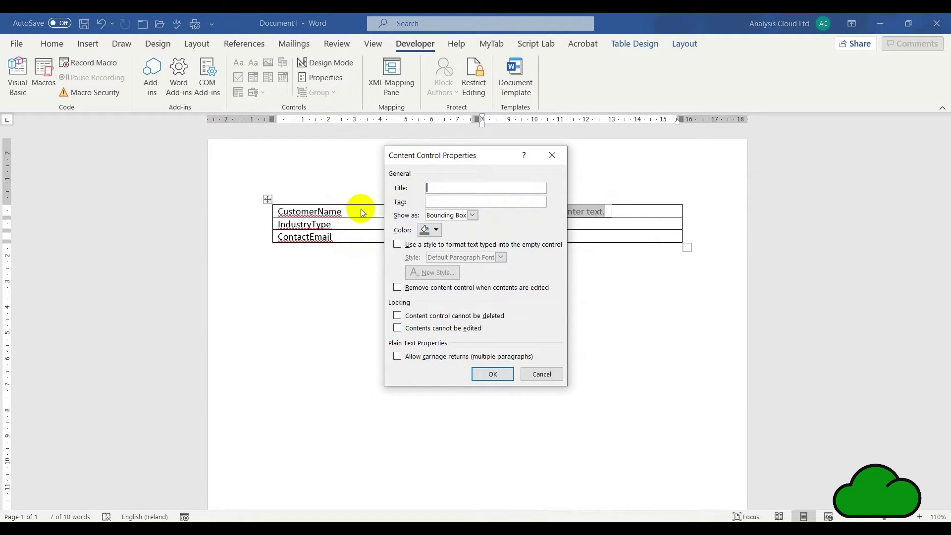
{"action": "key", "text": "alt+Tab"}
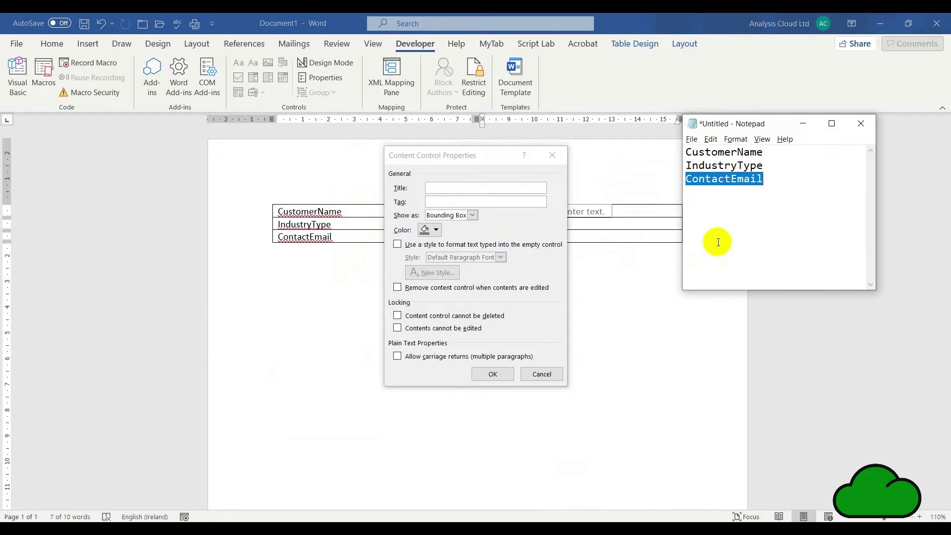
{"action": "double_click", "coordinate": [753, 152]}
{"action": "key", "text": "ctrl+c"}
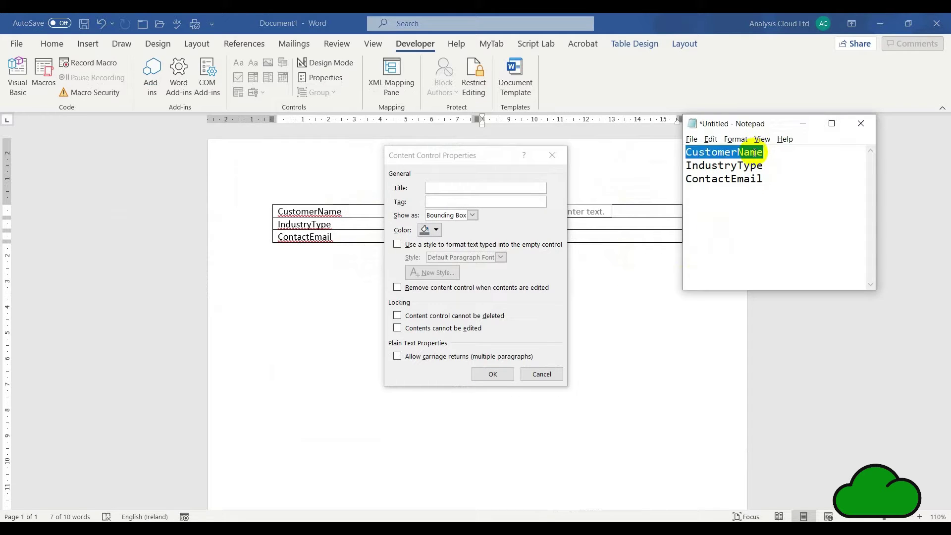
{"action": "left_click", "coordinate": [499, 223]}
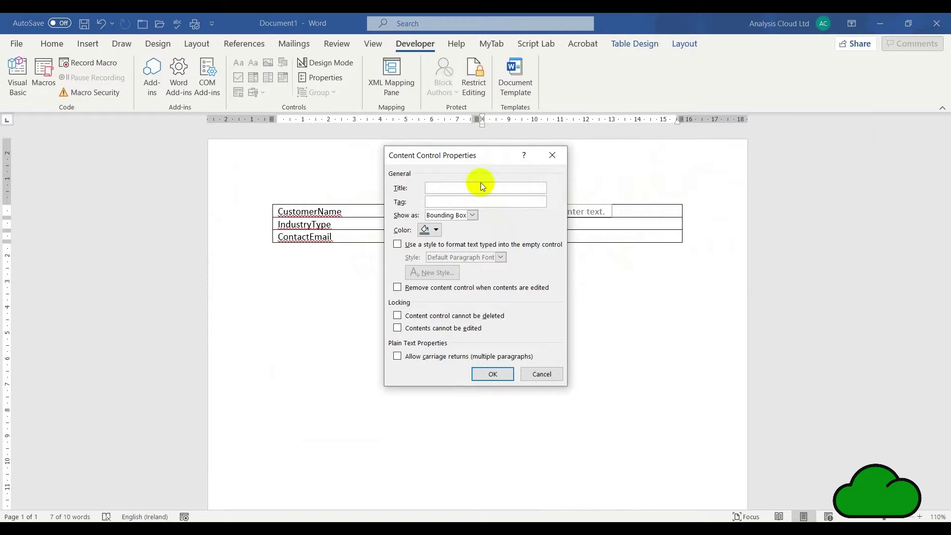
{"action": "key", "text": "ctrl+v"}
{"action": "key", "text": "ctrl+v"}
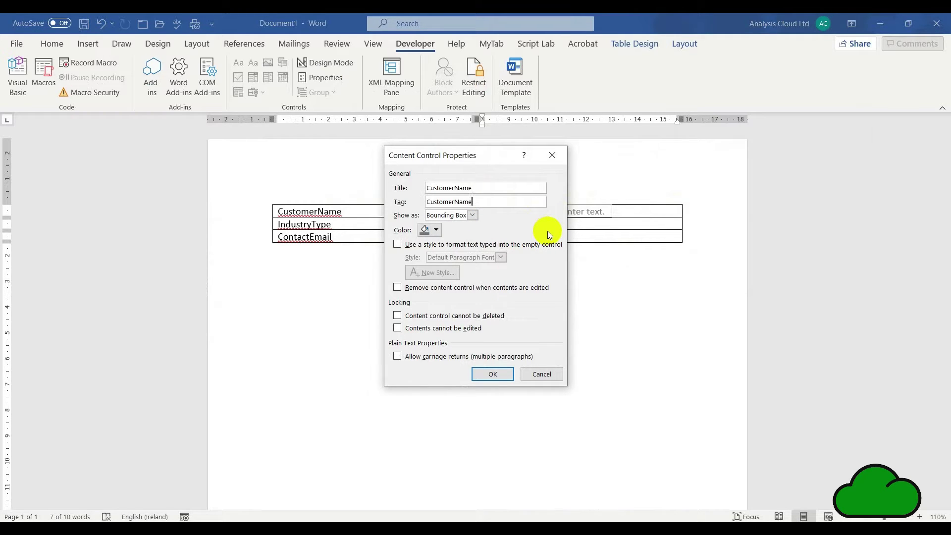
{"action": "left_click", "coordinate": [493, 373]}
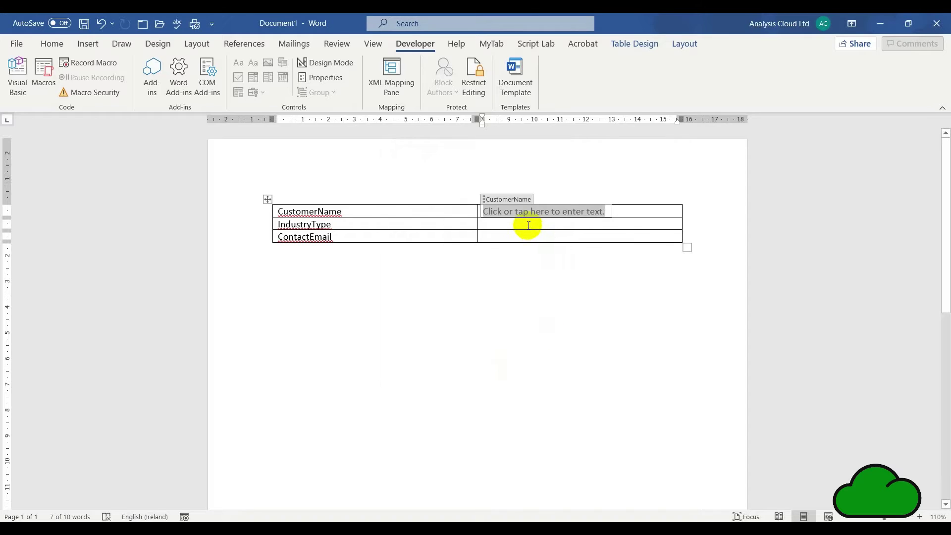
Insert plain text content controls in the empty IndustryType and ContactEmail value cells
{"action": "left_click", "coordinate": [531, 226]}
{"action": "left_click", "coordinate": [254, 61]}
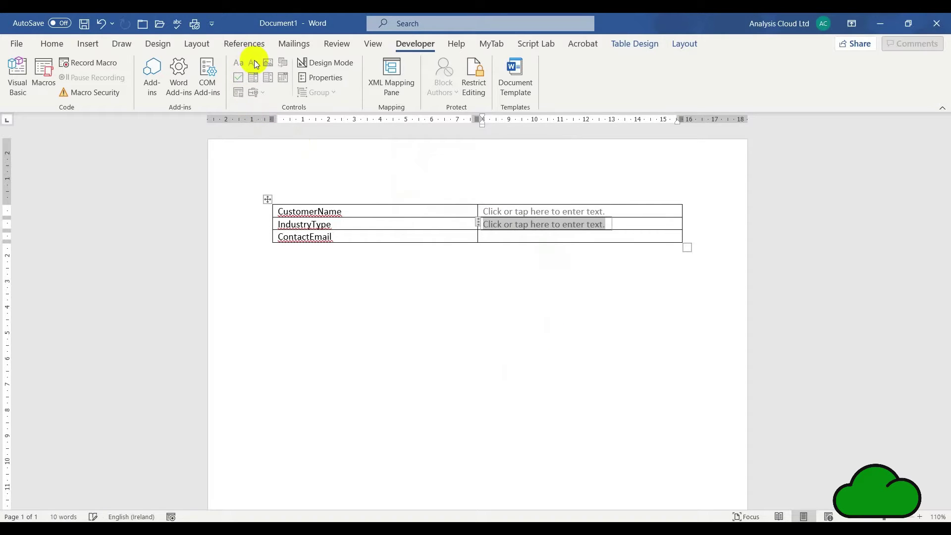
{"action": "left_click", "coordinate": [496, 232]}
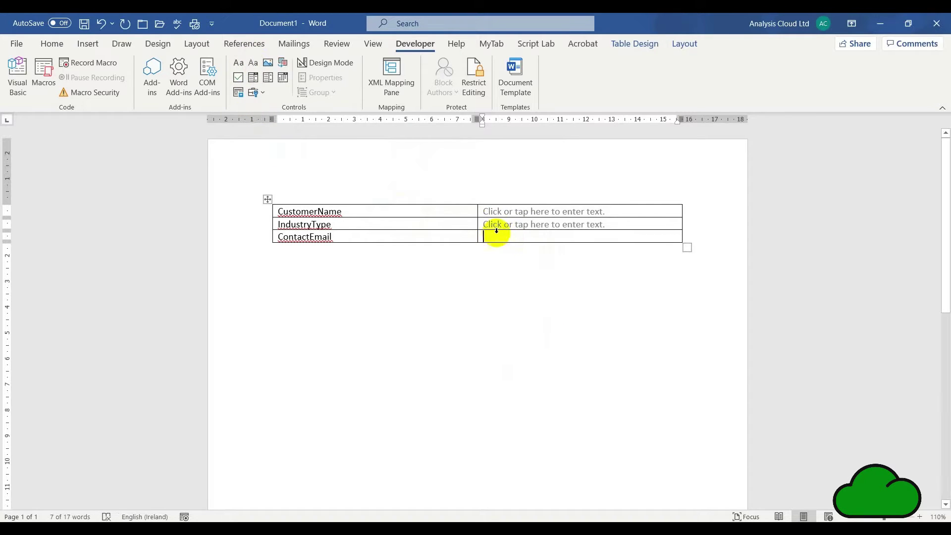
{"action": "left_click", "coordinate": [253, 63]}
Set the IndustryType control's Title and Tag to IndustryType
{"action": "left_click", "coordinate": [491, 224]}
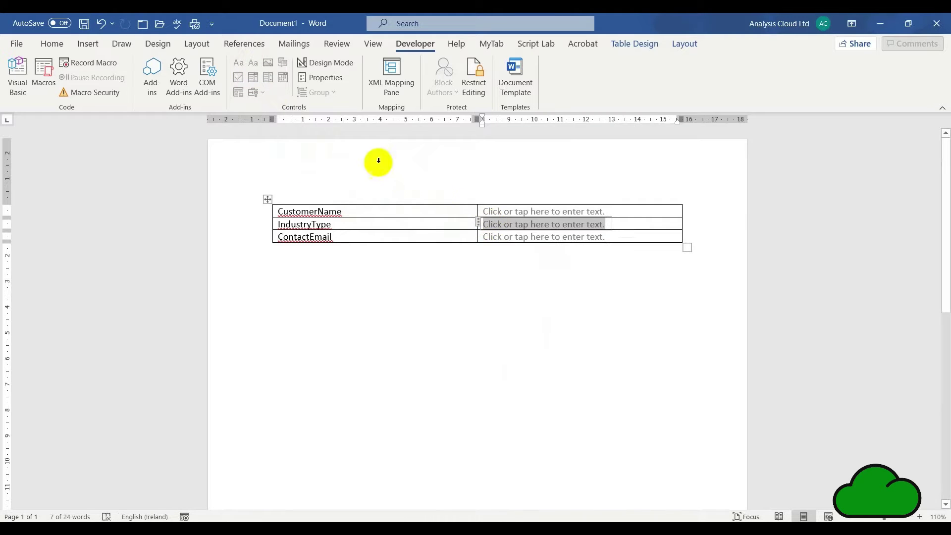
{"action": "left_click", "coordinate": [323, 78]}
{"action": "key", "text": "alt+Tab"}
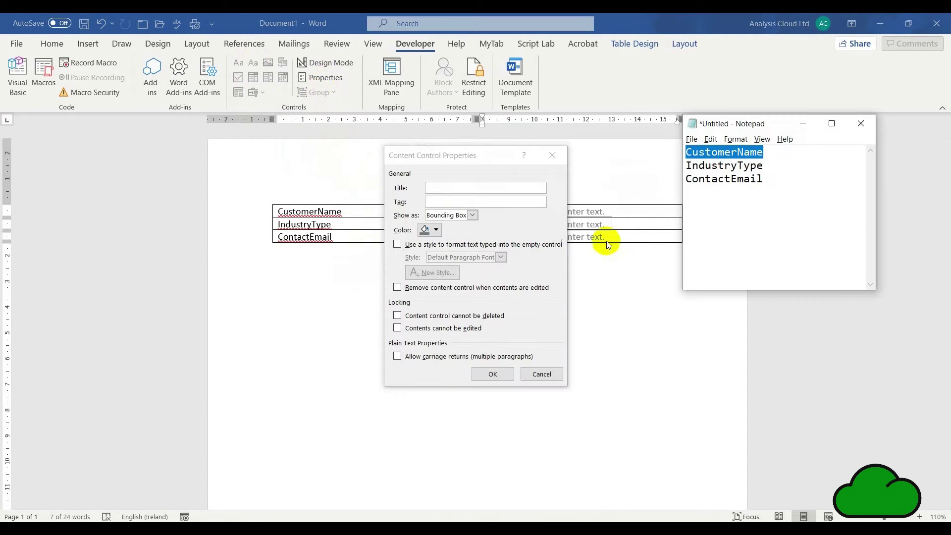
{"action": "double_click", "coordinate": [723, 165]}
{"action": "key", "text": "ctrl+c"}
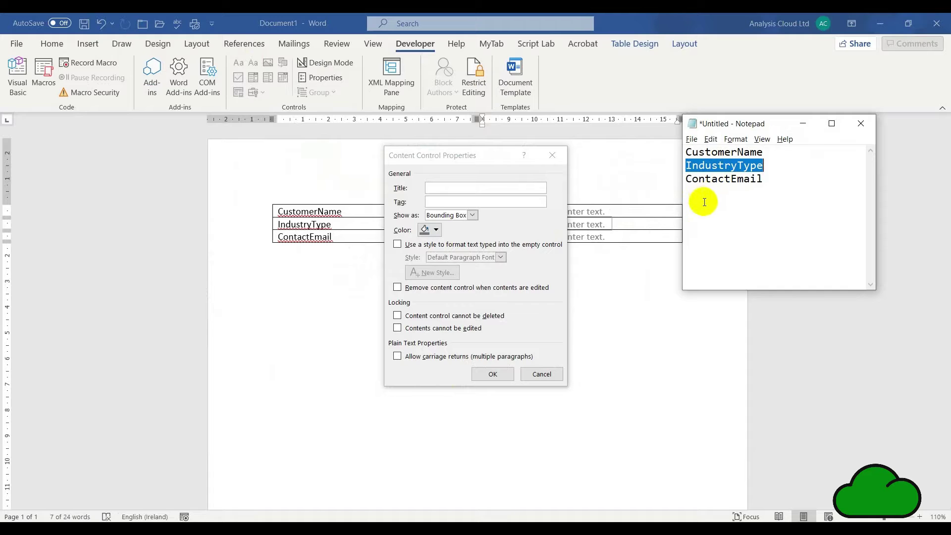
{"action": "left_click", "coordinate": [462, 187]}
{"action": "key", "text": "ctrl+v"}
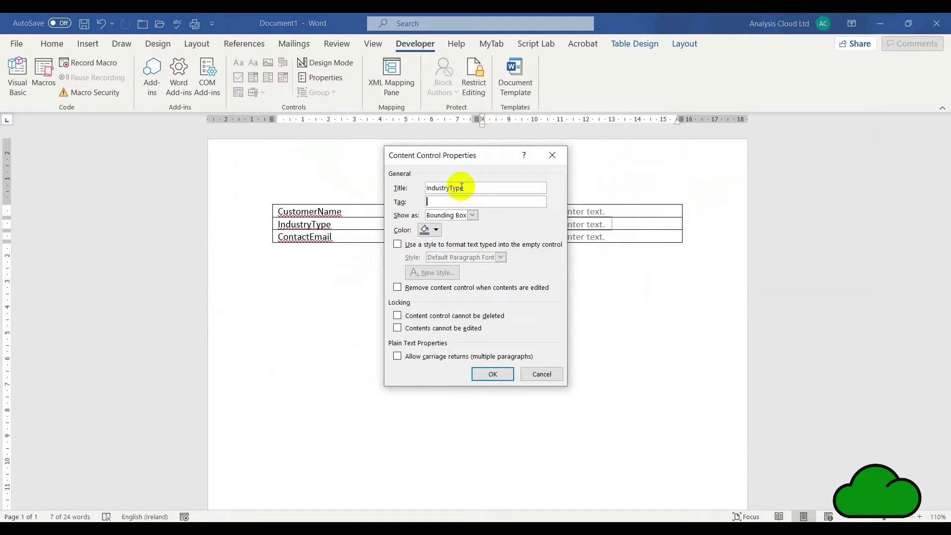
{"action": "key", "text": "ctrl+v"}
{"action": "left_click", "coordinate": [493, 374]}
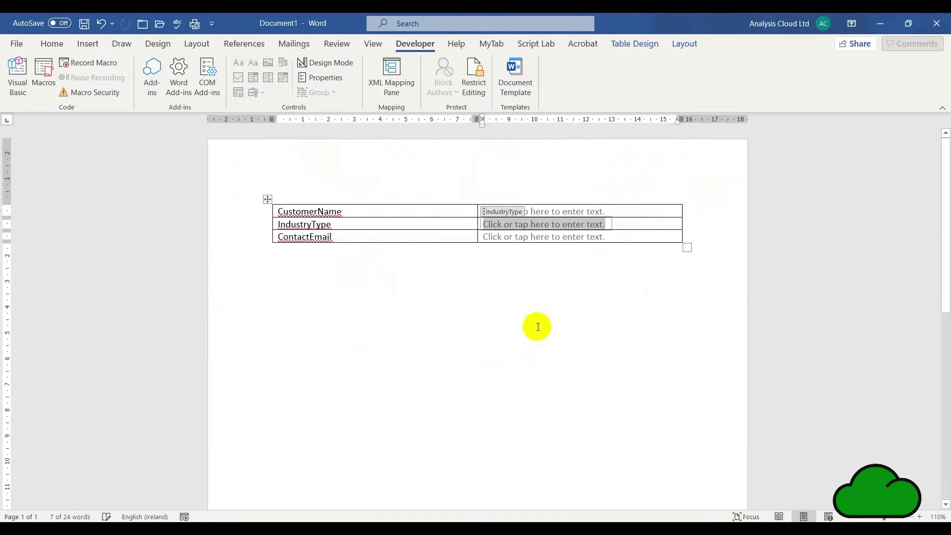
Set the ContactEmail control's Title and Tag to ContactEmail
{"action": "left_click", "coordinate": [517, 242]}
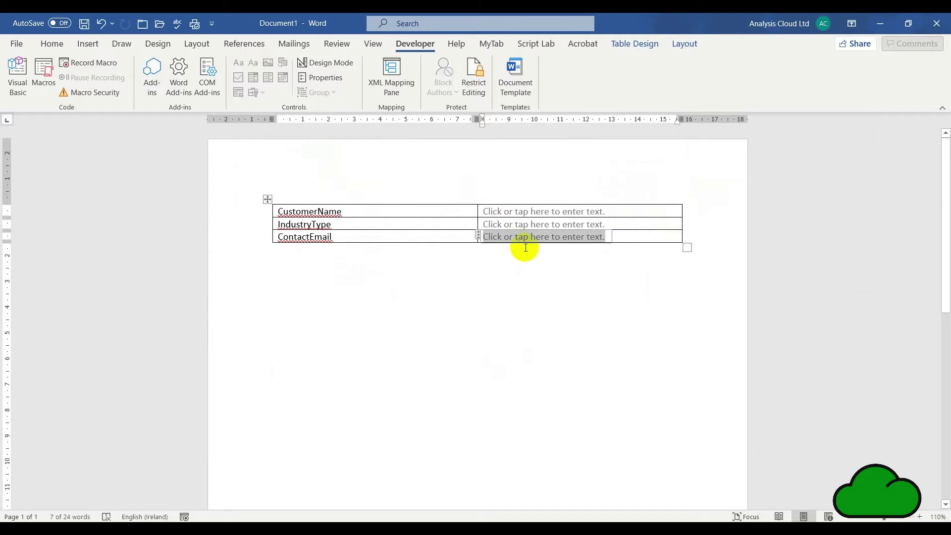
{"action": "left_click", "coordinate": [324, 77]}
{"action": "key", "text": "alt+Tab"}
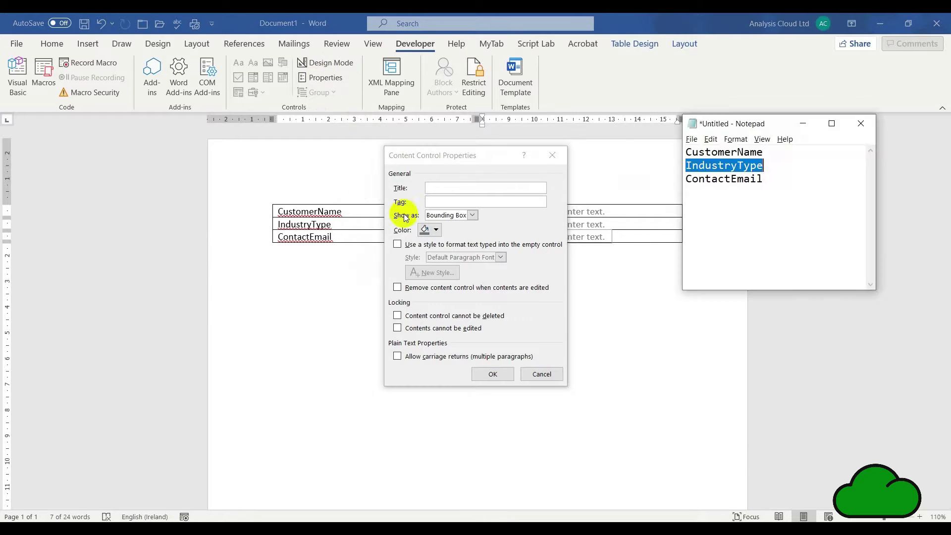
{"action": "double_click", "coordinate": [709, 179]}
{"action": "key", "text": "ctrl+c"}
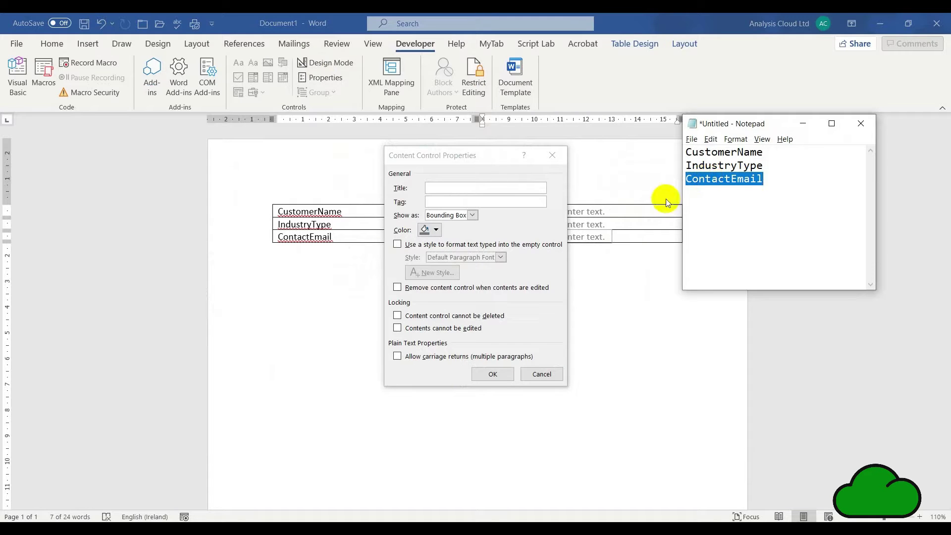
{"action": "left_click", "coordinate": [445, 188]}
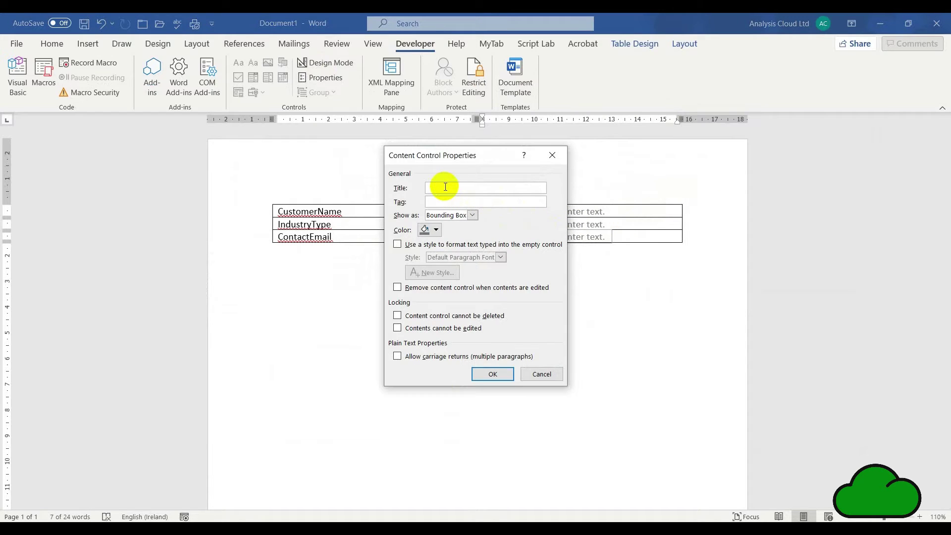
{"action": "key", "text": "ctrl+v"}
{"action": "left_click", "coordinate": [456, 201]}
{"action": "key", "text": "ctrl+v"}
{"action": "left_click", "coordinate": [503, 371]}
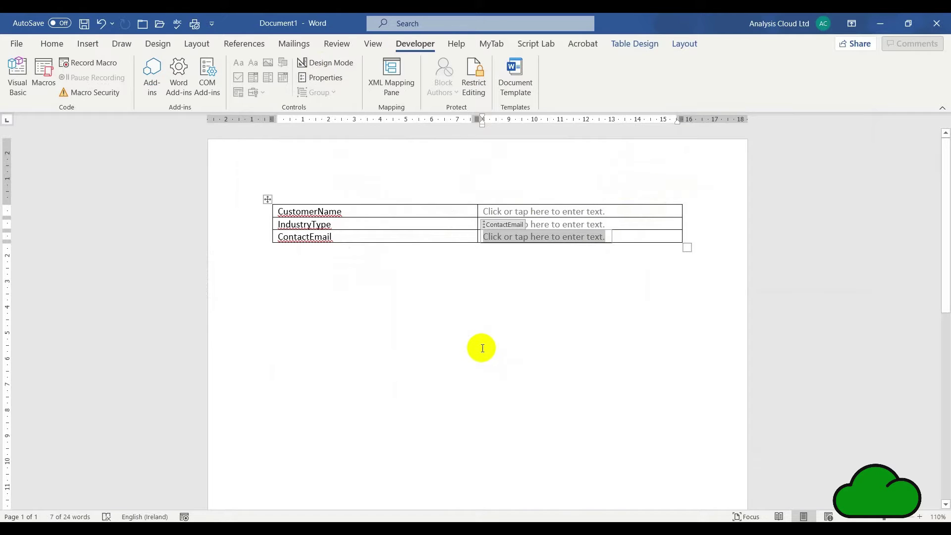
Select the whole table and wrap it in a Repeating Section Content Control
{"action": "left_click", "coordinate": [490, 277]}
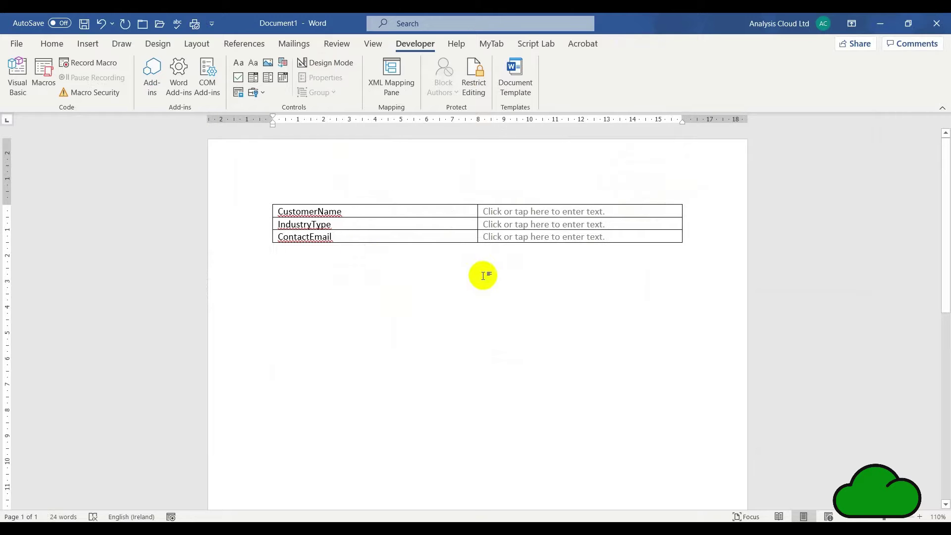
{"action": "left_click", "coordinate": [268, 199]}
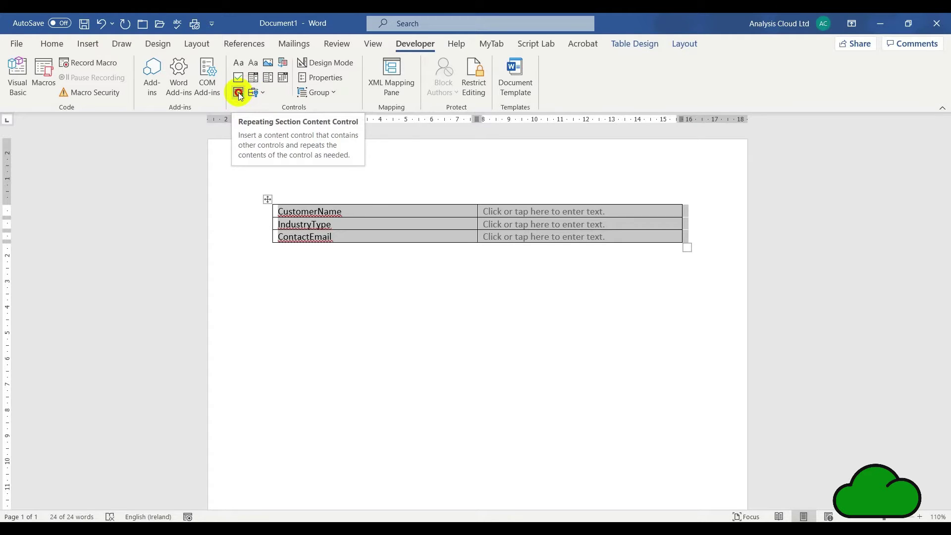
{"action": "left_click", "coordinate": [239, 92]}
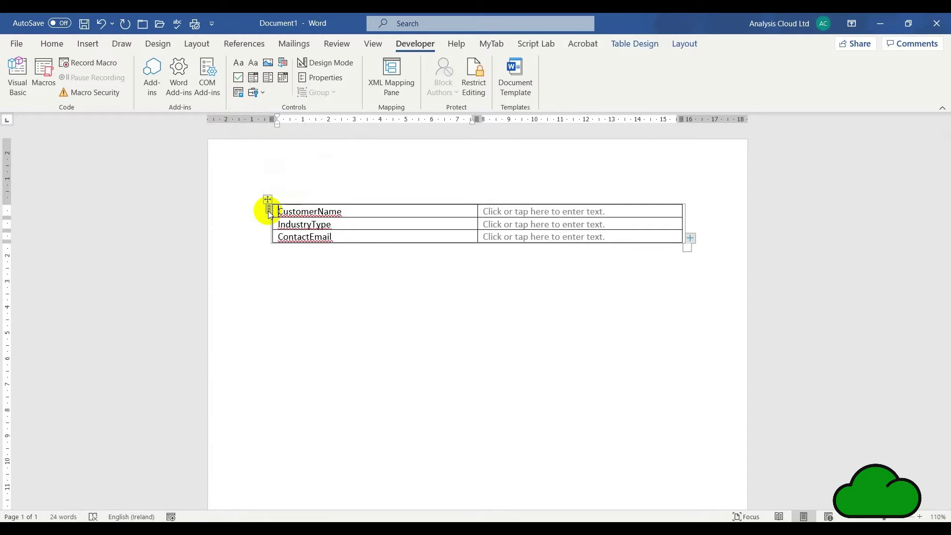
Give the repeating section control the Title and Tag ContentControl
{"action": "left_click", "coordinate": [268, 209]}
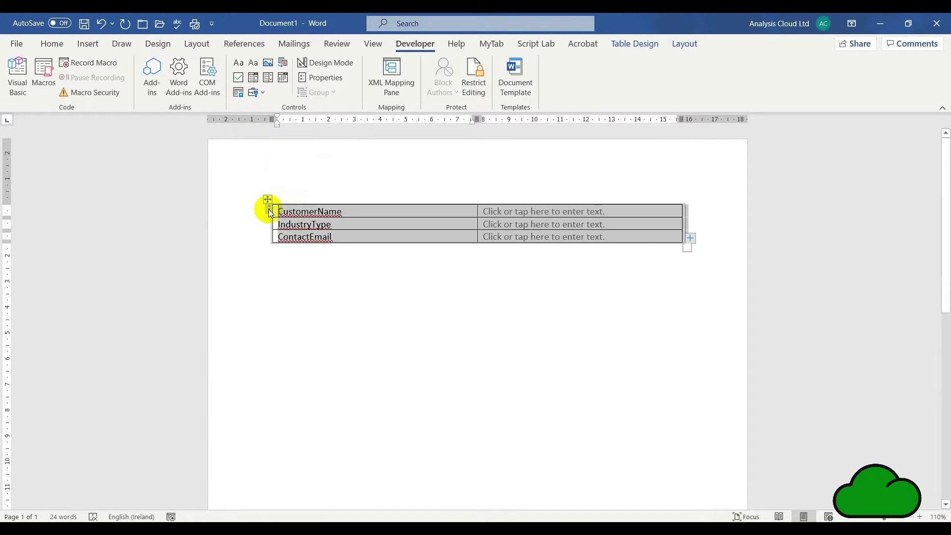
{"action": "left_click", "coordinate": [320, 79]}
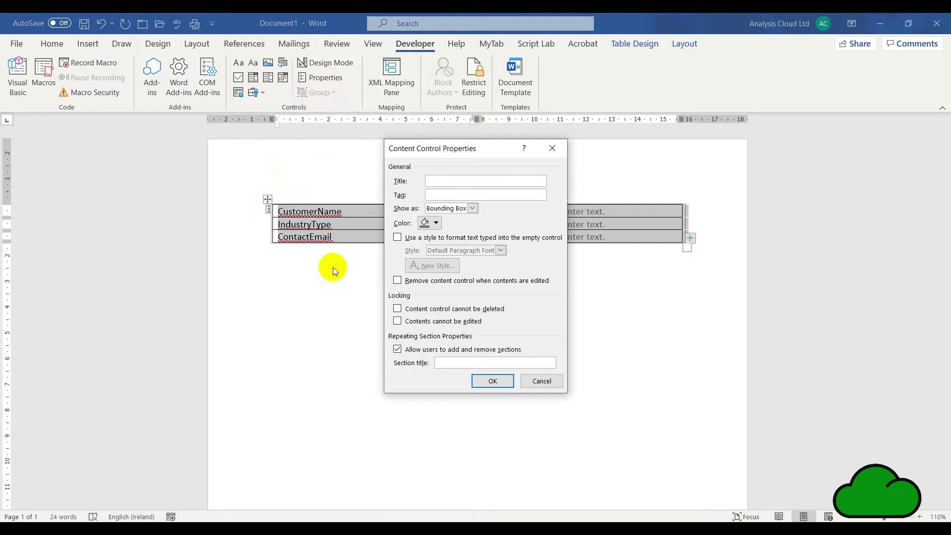
{"action": "type", "text": "ContentControlContentContr"}
{"action": "left_click", "coordinate": [483, 380]}
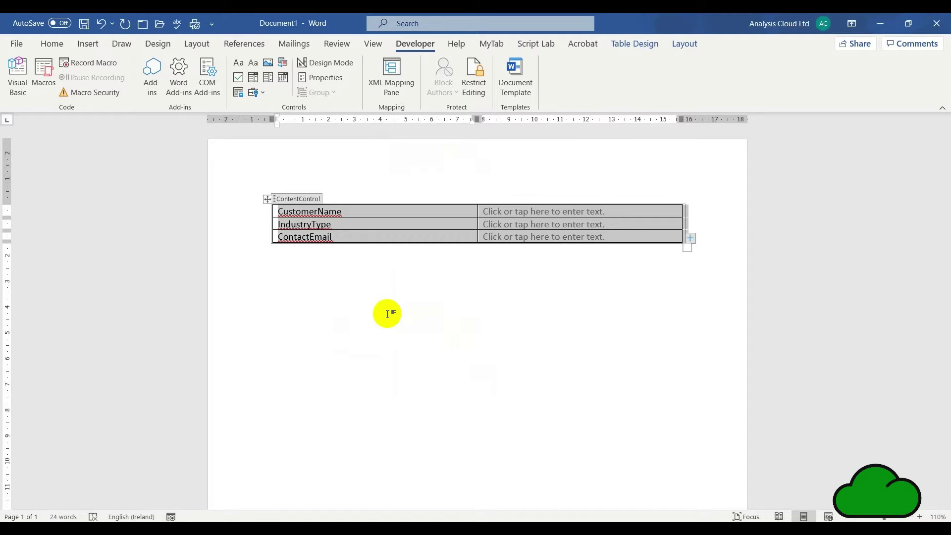
Save the document as WordContent.docx in the SharePoint GeneralScriptsTesting folder
{"action": "left_click", "coordinate": [15, 43]}
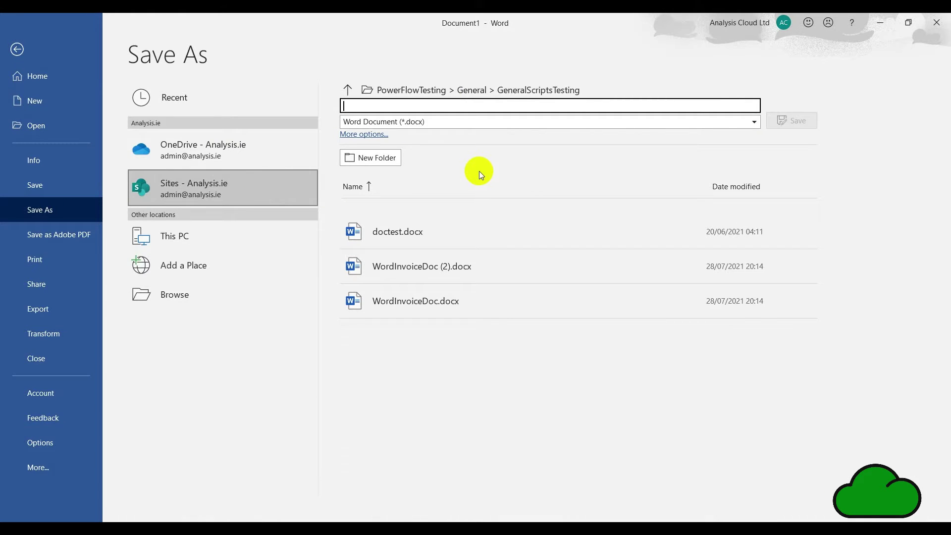
{"action": "type", "text": "Word"}
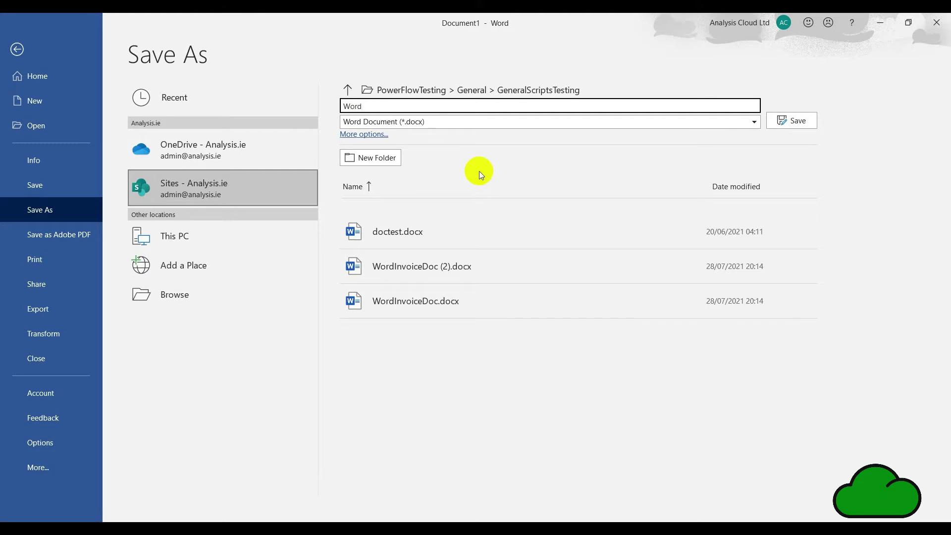
{"action": "type", "text": "Content"}
{"action": "left_click", "coordinate": [779, 119]}
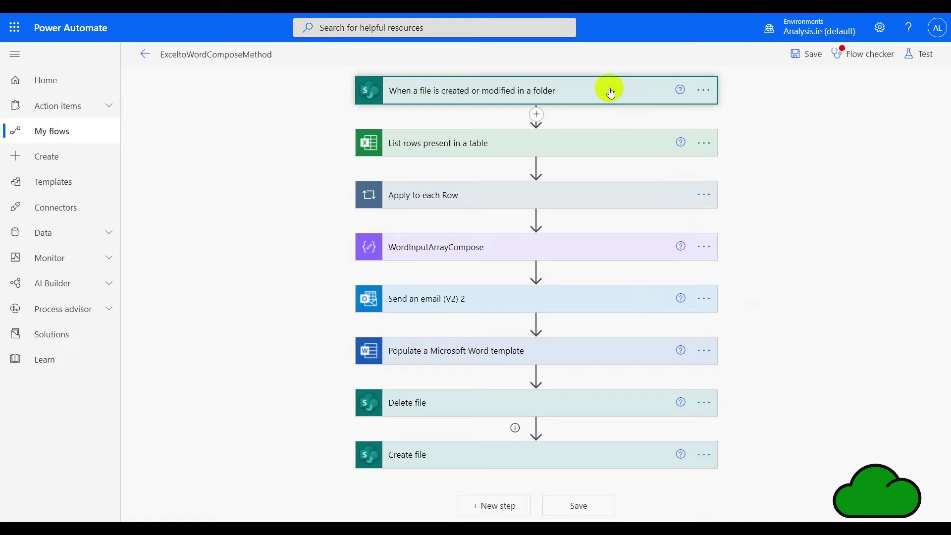
Inspect the trigger's folder, then the List rows step reading Table1 from ScriptsTesting.xlsx
{"action": "left_click", "coordinate": [610, 93]}
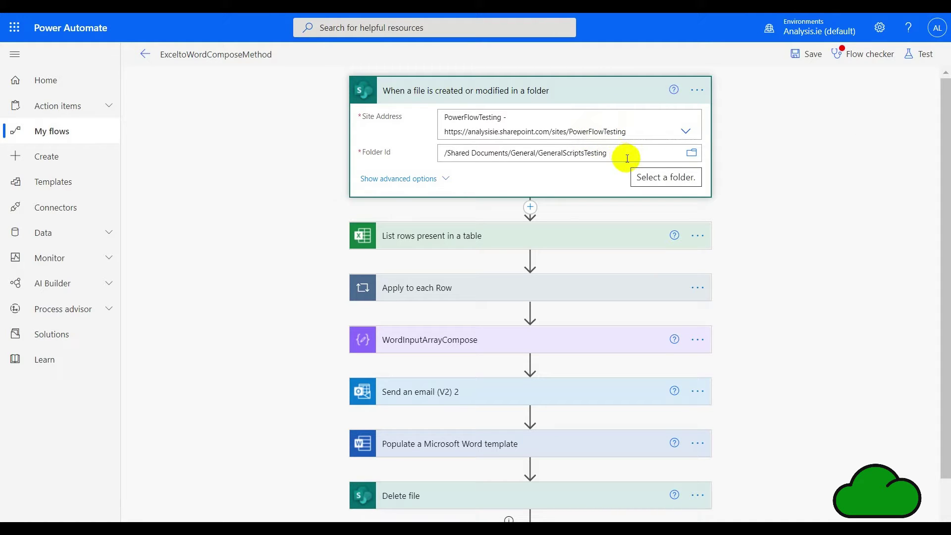
{"action": "left_click", "coordinate": [567, 94]}
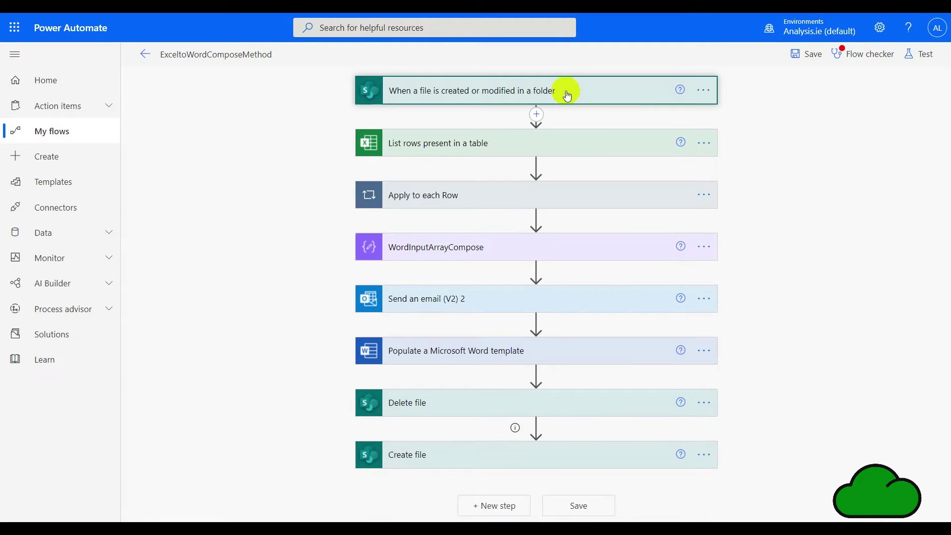
{"action": "left_click", "coordinate": [593, 145]}
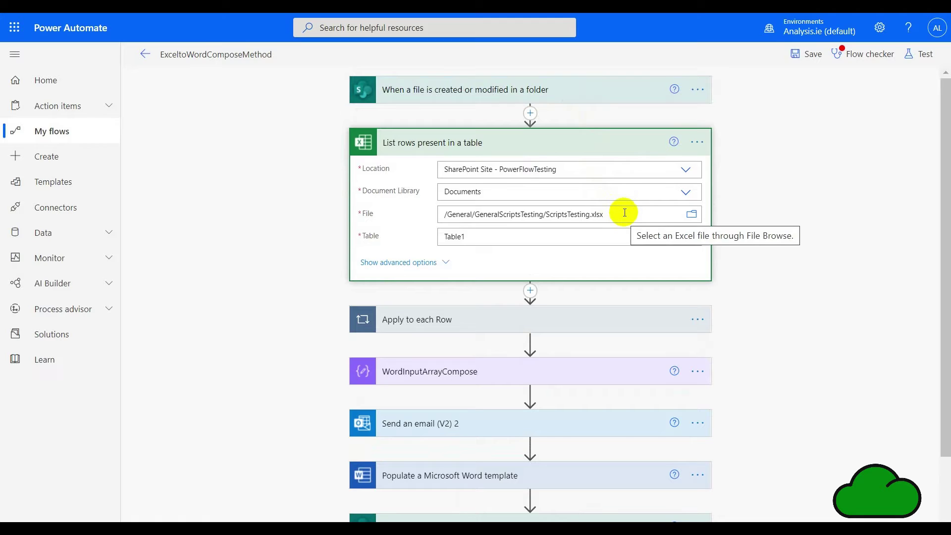
Inspect ComposeInputArray's JSON mapping CustomerName, IndustryType and ContactEmail to each row's Excel columns
{"action": "left_click", "coordinate": [479, 142]}
{"action": "left_click", "coordinate": [493, 194]}
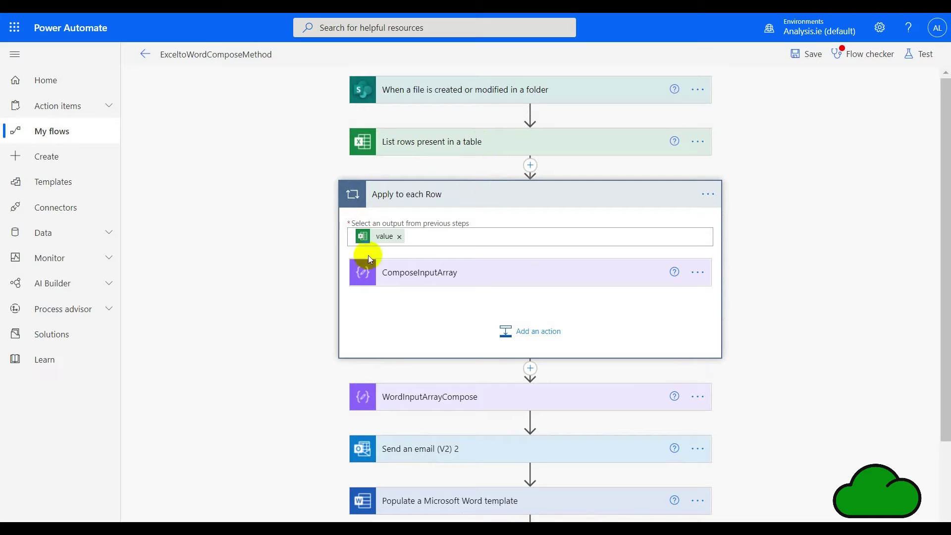
{"action": "left_click", "coordinate": [419, 273]}
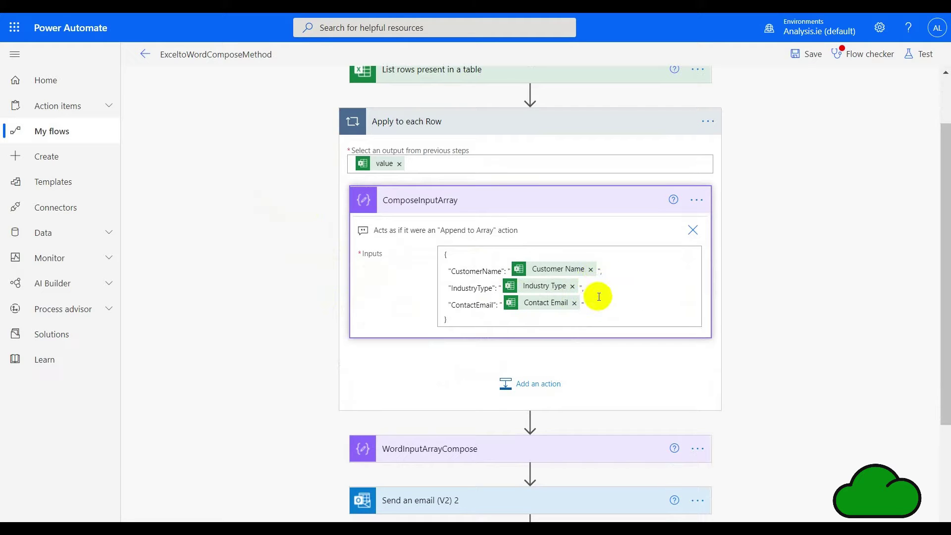
{"action": "left_click", "coordinate": [470, 270]}
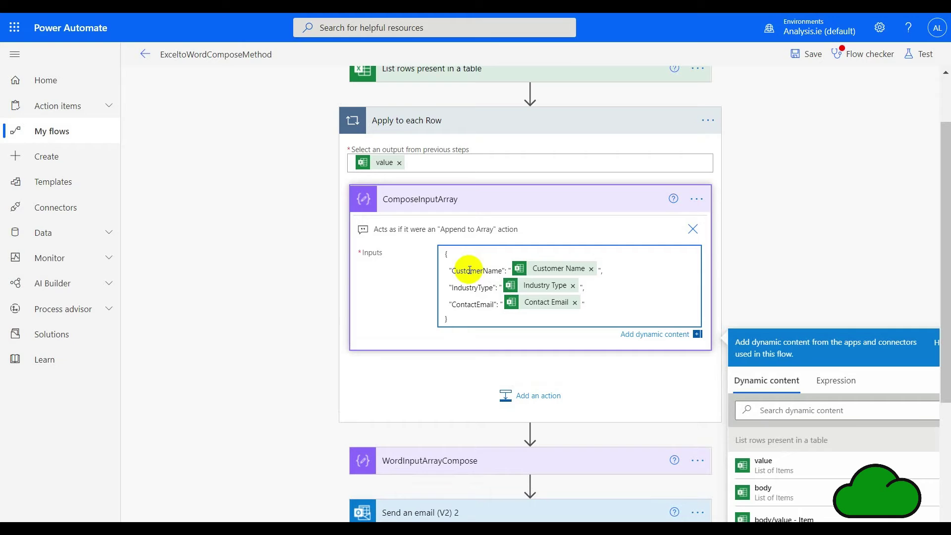
{"action": "left_click", "coordinate": [469, 288]}
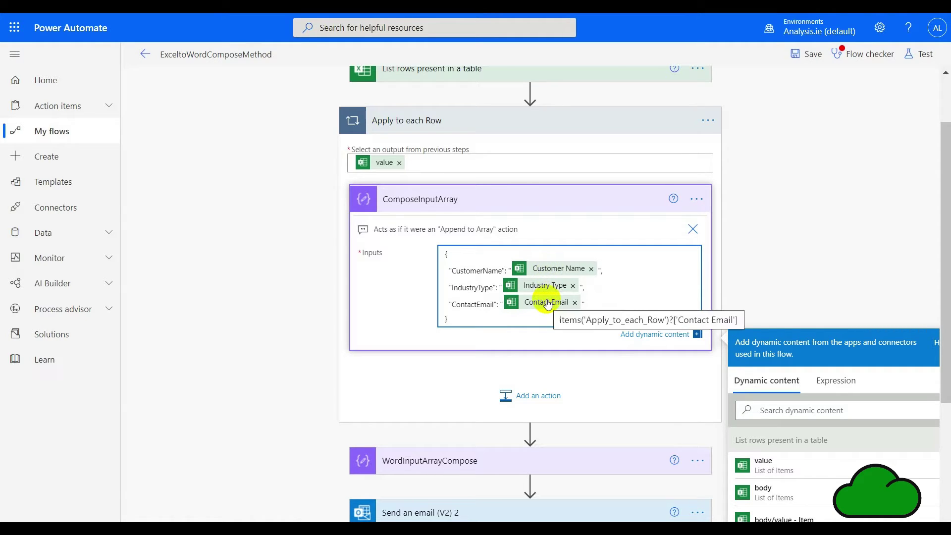
{"action": "left_click", "coordinate": [422, 121]}
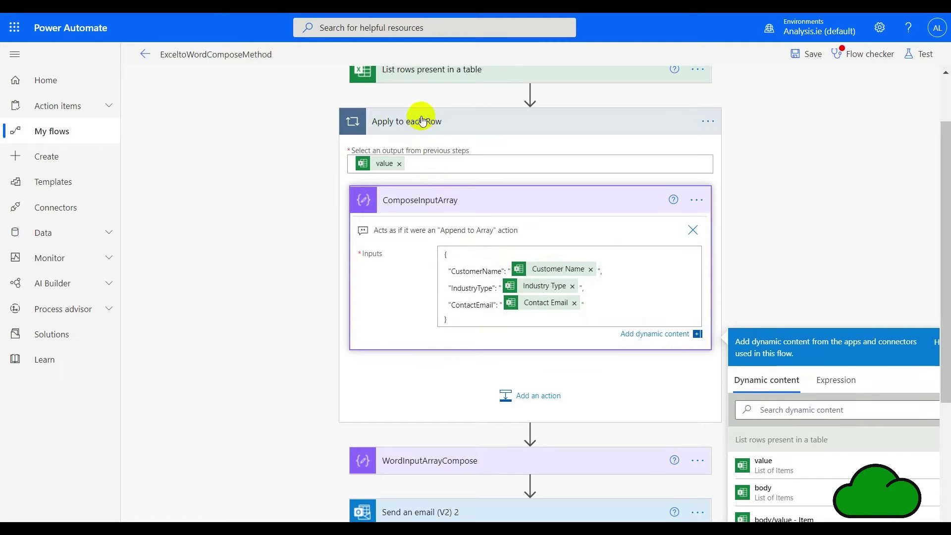
Verify the Word template step fills ContentControl with the WordInputArrayCompose Outputs token
{"action": "left_click", "coordinate": [425, 247]}
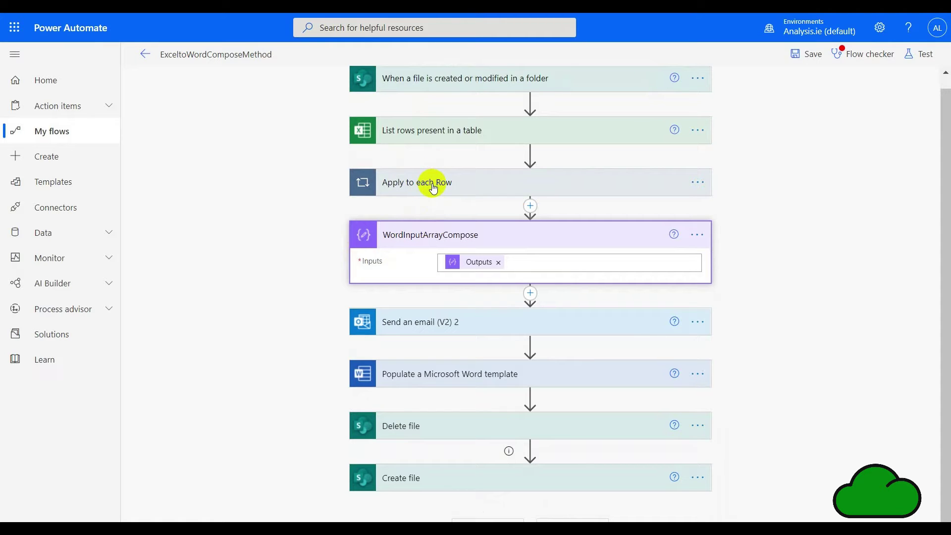
{"action": "left_click", "coordinate": [409, 240]}
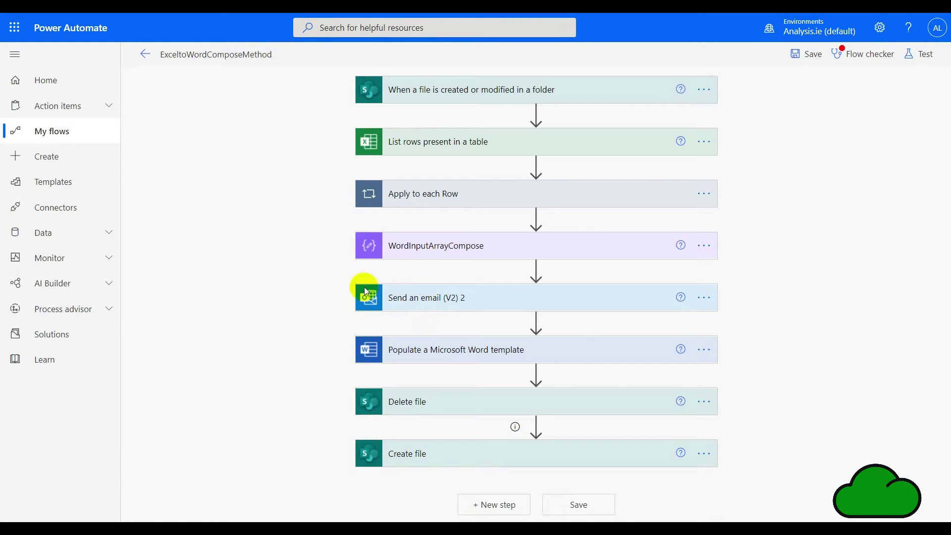
{"action": "left_click", "coordinate": [437, 349]}
{"action": "scroll", "coordinate": [262, 233], "scroll_direction": "down", "scroll_amount": 2}
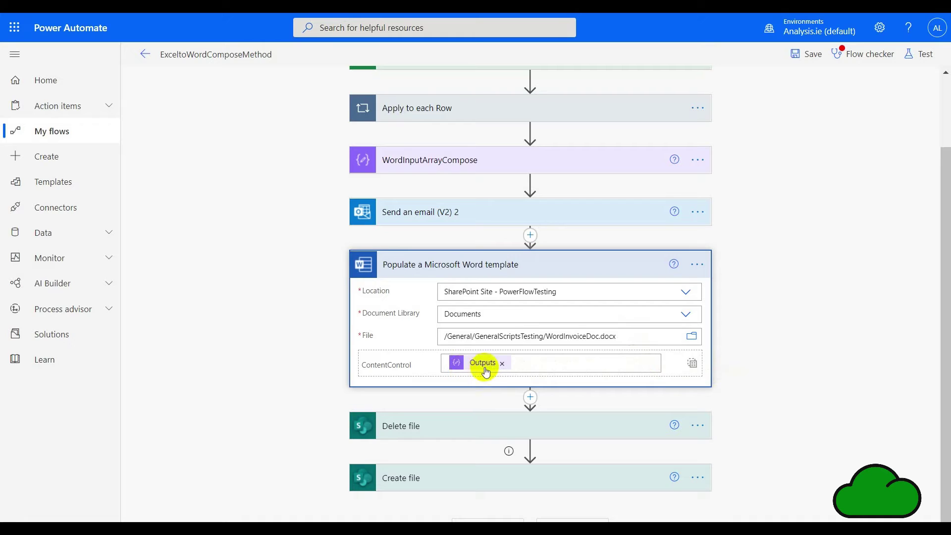
{"action": "mouse_move", "coordinate": [494, 370]}
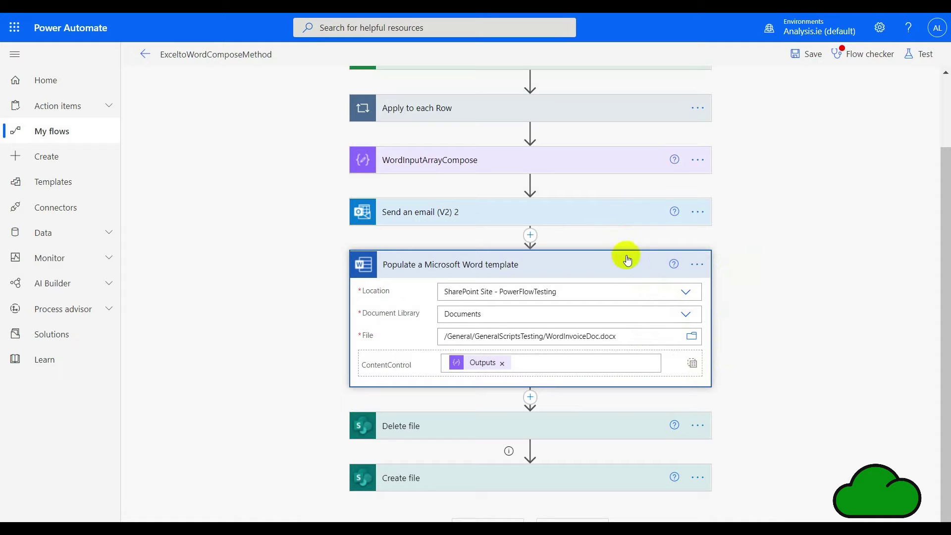
{"action": "left_click", "coordinate": [609, 271]}
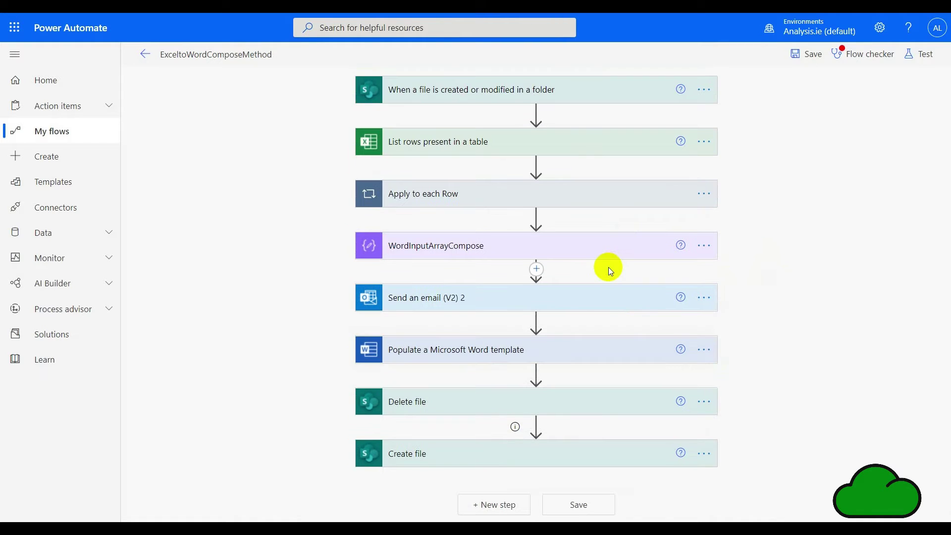
{"action": "left_click", "coordinate": [441, 407]}
Check Delete file's run-after settings, then make Create file run after Delete file succeeds or fails
{"action": "scroll", "coordinate": [317, 326], "scroll_direction": "down", "scroll_amount": 1}
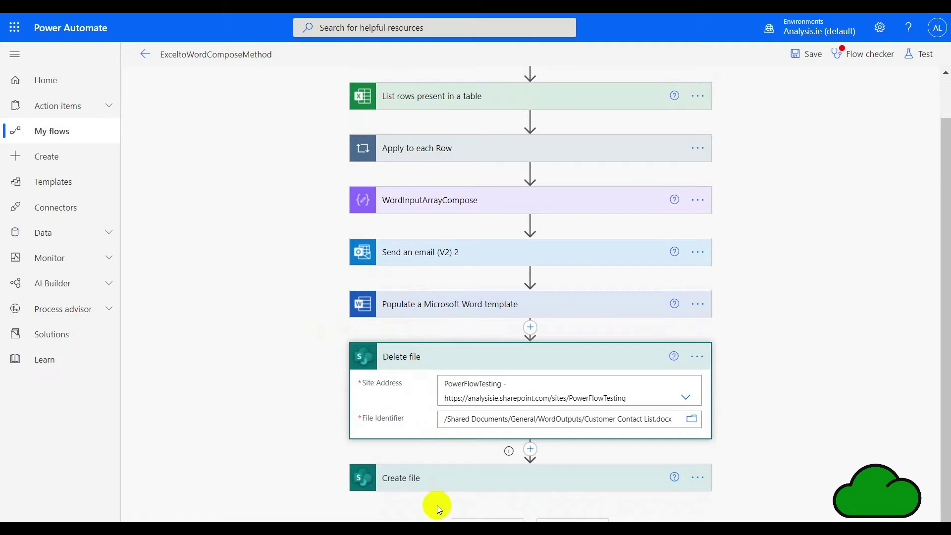
{"action": "left_click", "coordinate": [696, 356]}
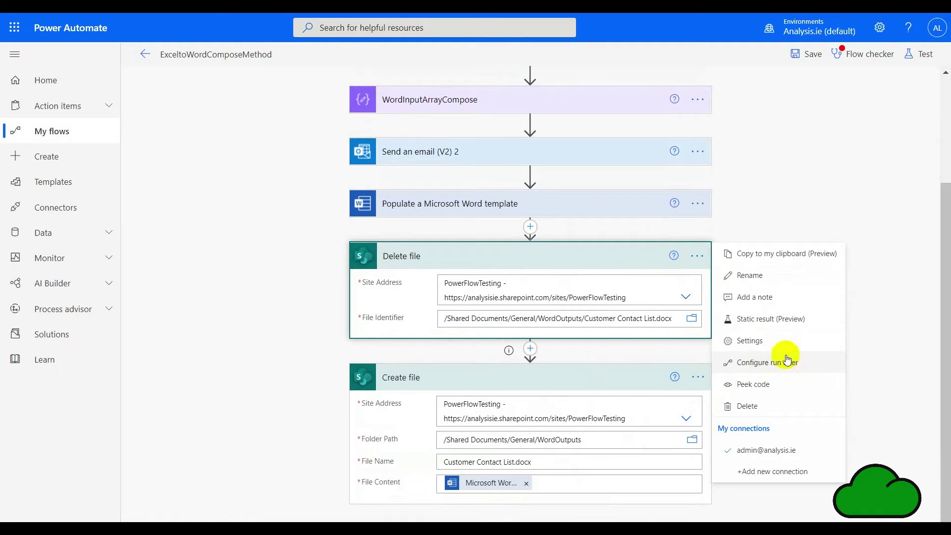
{"action": "left_click", "coordinate": [784, 363]}
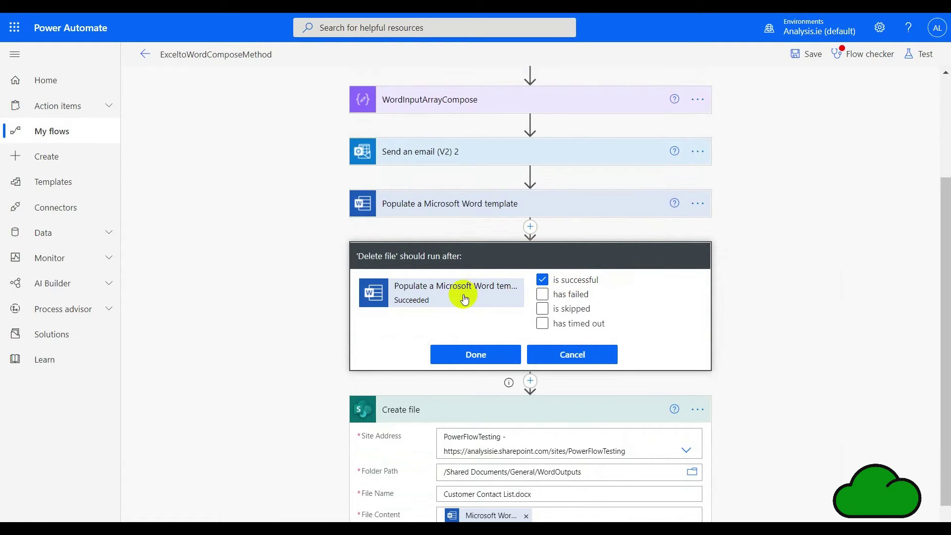
{"action": "left_click", "coordinate": [569, 354]}
{"action": "left_click", "coordinate": [697, 377]}
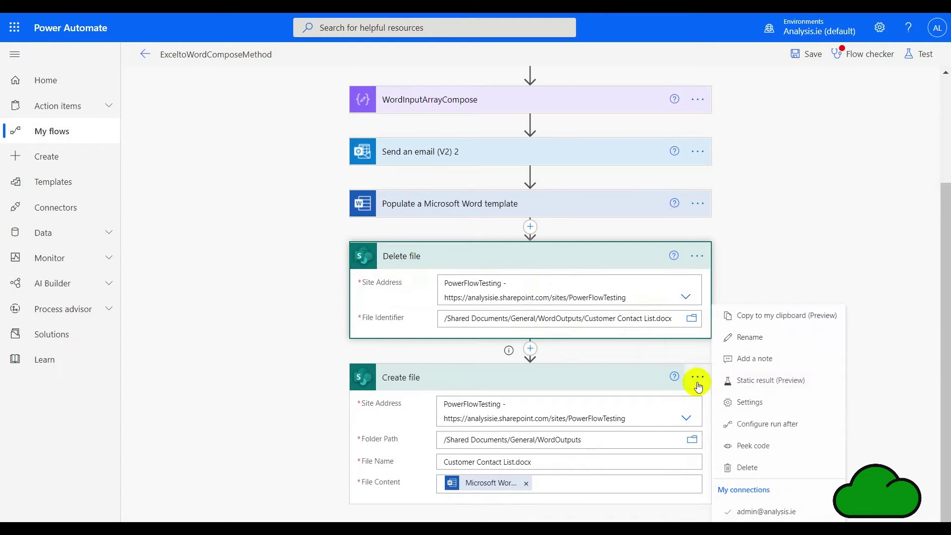
{"action": "left_click", "coordinate": [753, 424]}
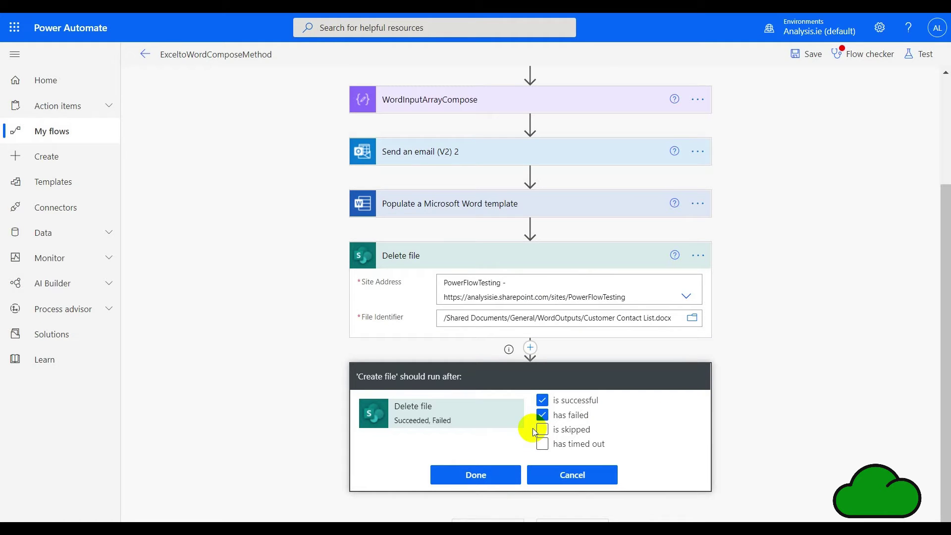
{"action": "left_click", "coordinate": [565, 471]}
{"action": "left_click", "coordinate": [623, 369]}
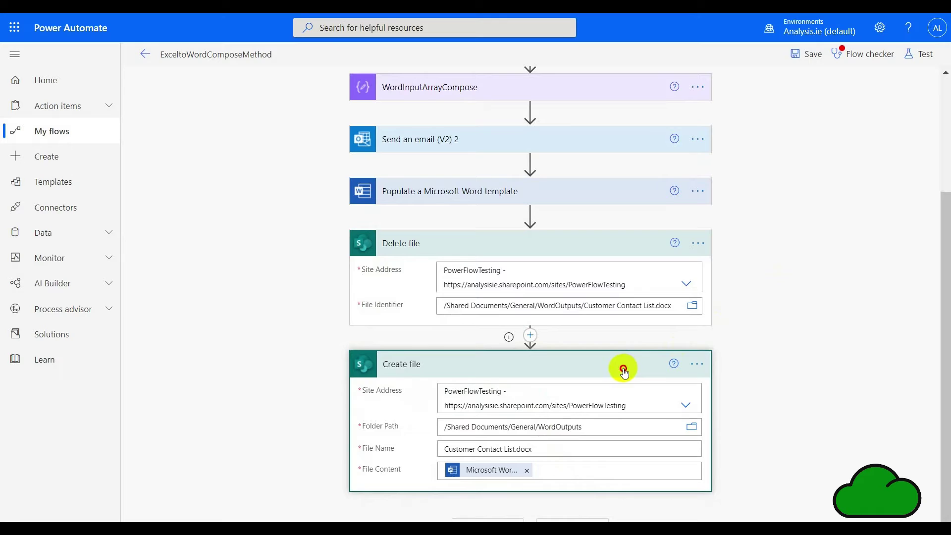
Collapse the Delete file card and start a manual test of the ExceltoWordComposeMethod flow
{"action": "left_click", "coordinate": [613, 358]}
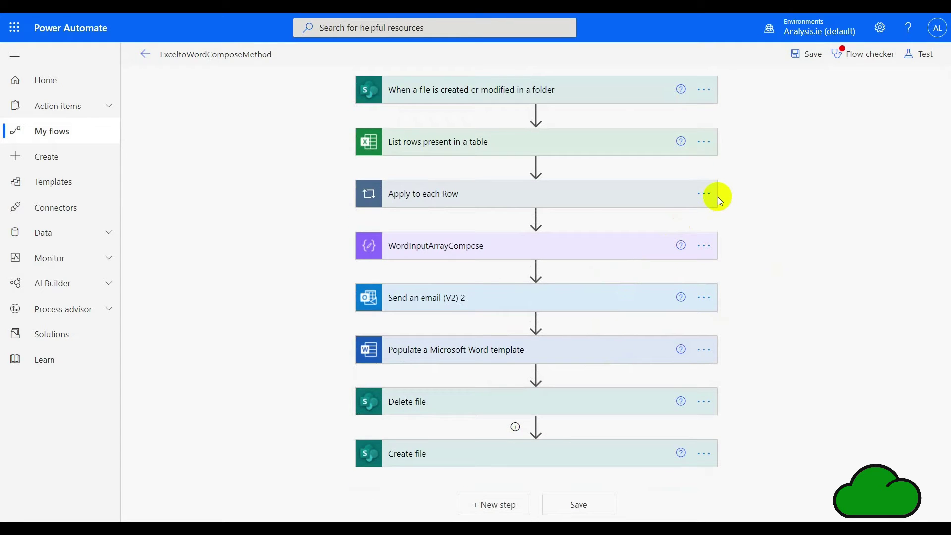
{"action": "mouse_move", "coordinate": [449, 18]}
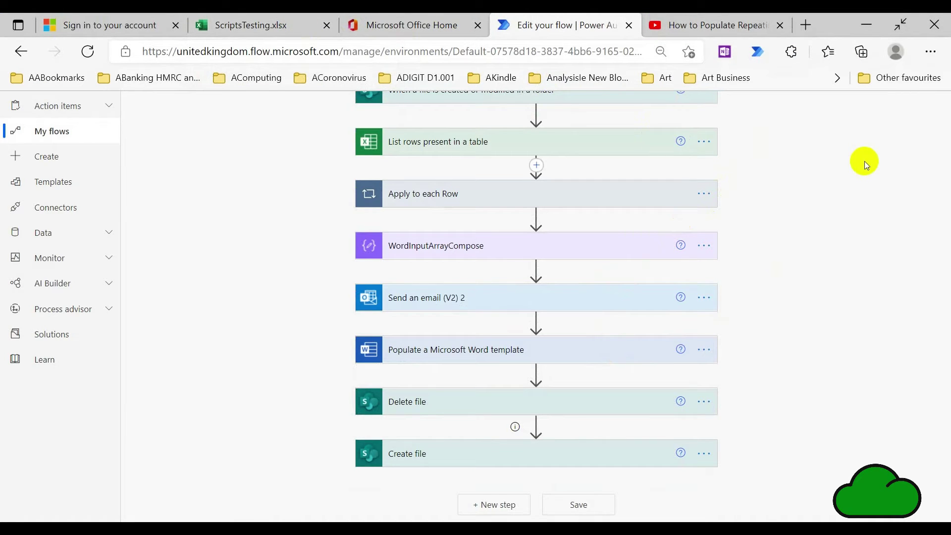
{"action": "left_click", "coordinate": [919, 53]}
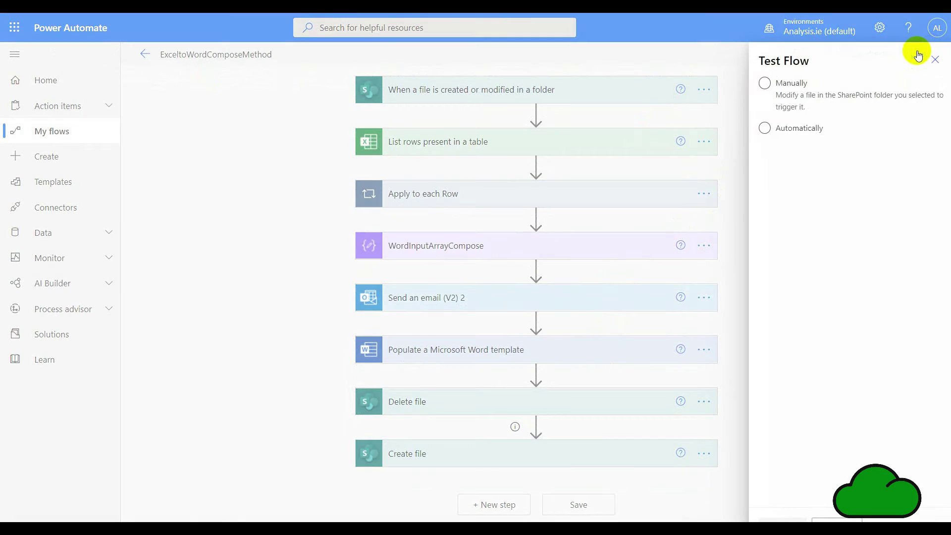
{"action": "left_click", "coordinate": [792, 84]}
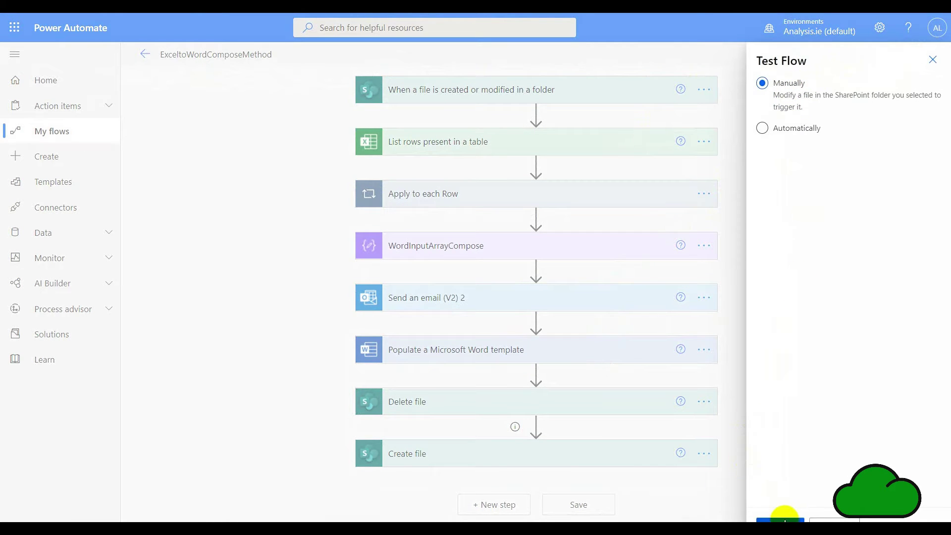
{"action": "left_click", "coordinate": [785, 518]}
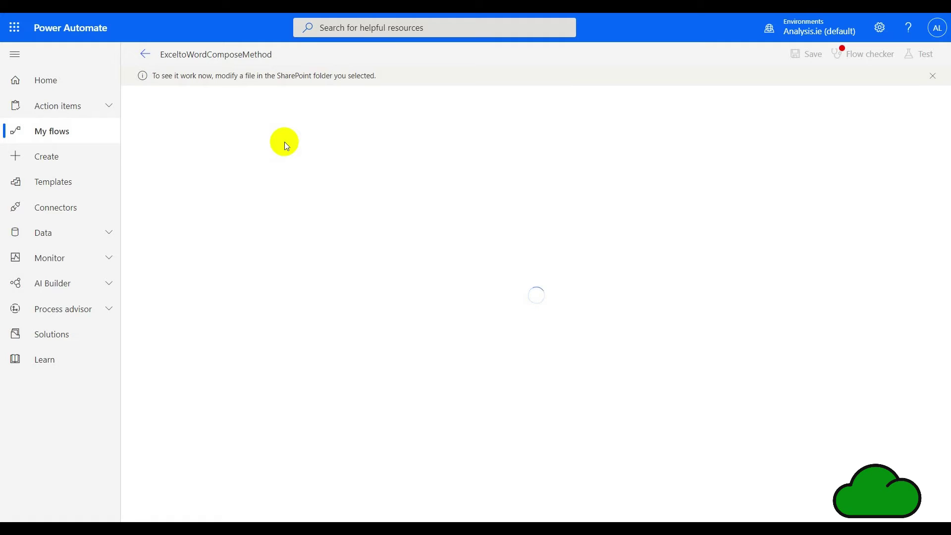
In ScriptsTesting, dismiss the shortcuts notice and enter 1 in cell D2 to trigger the flow
{"action": "mouse_move", "coordinate": [237, 12]}
{"action": "left_click", "coordinate": [262, 25]}
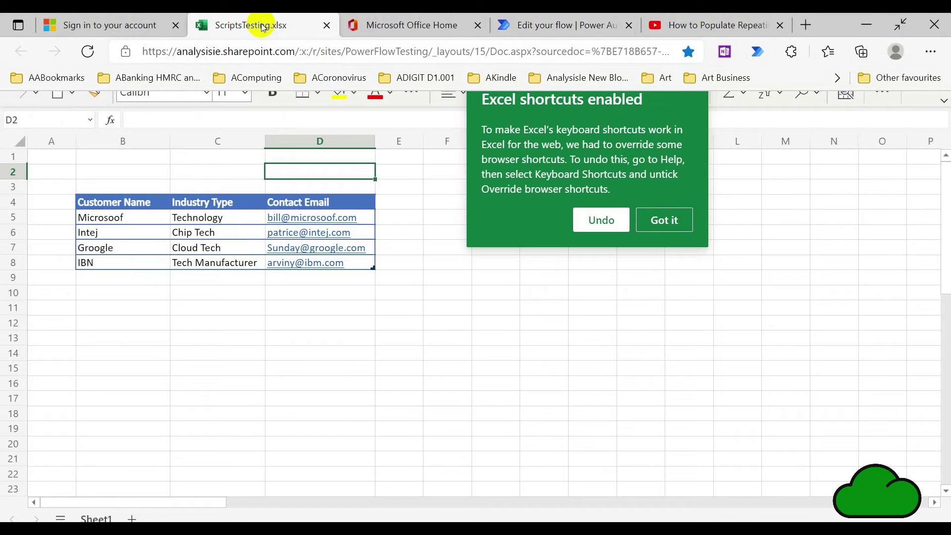
{"action": "left_click", "coordinate": [648, 220]}
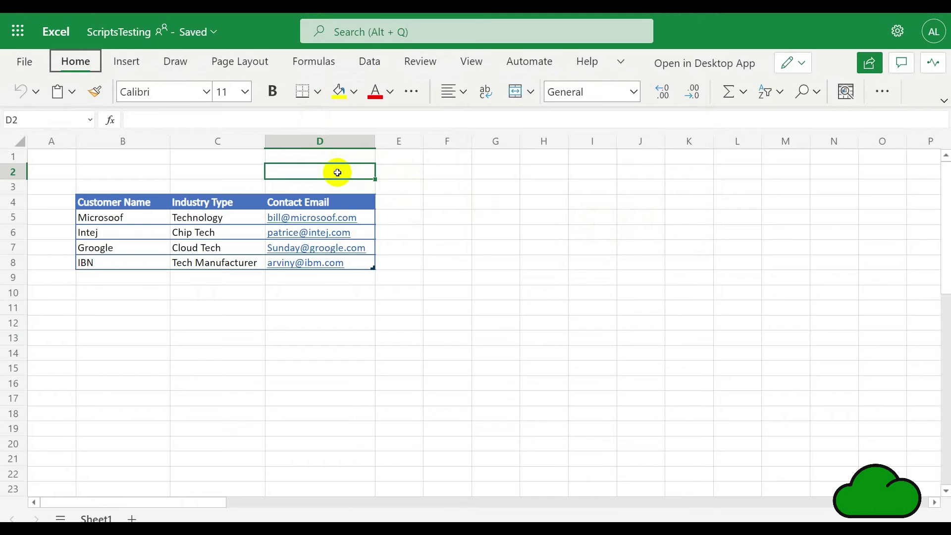
{"action": "left_click", "coordinate": [337, 172]}
{"action": "type", "text": "1"}
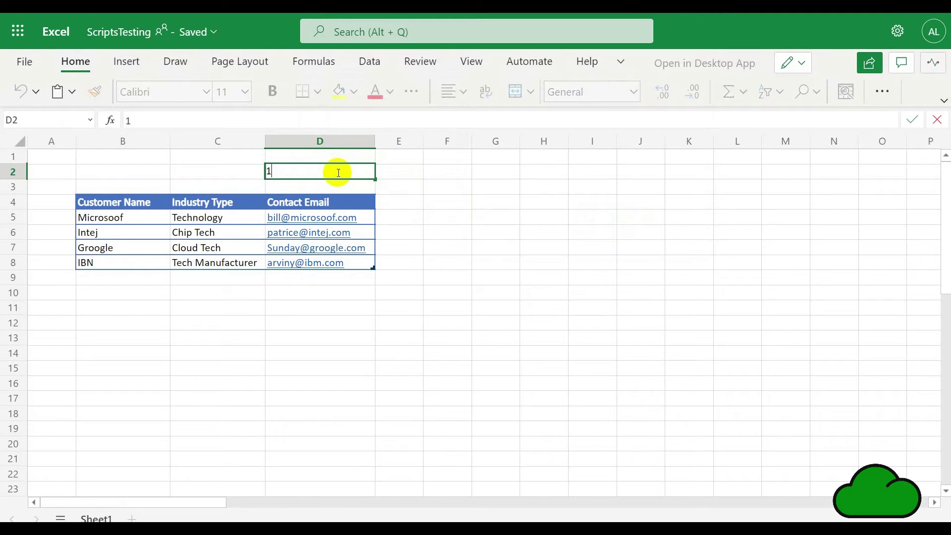
{"action": "key", "text": "Return"}
{"action": "mouse_move", "coordinate": [250, 17]}
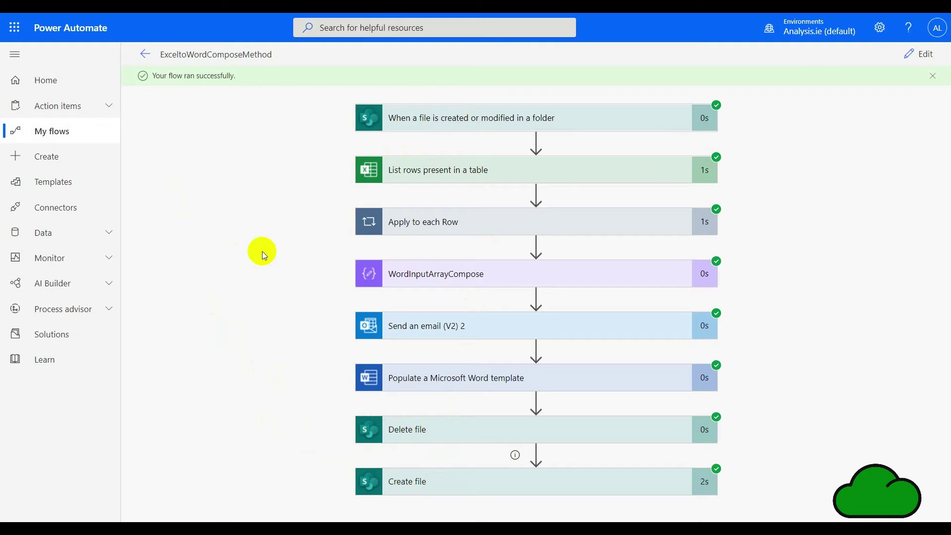
Close the flow-ran-successfully notice and go to the WordOutputs library holding Customer Contact List
{"action": "left_click", "coordinate": [933, 78]}
{"action": "left_click", "coordinate": [396, 17]}
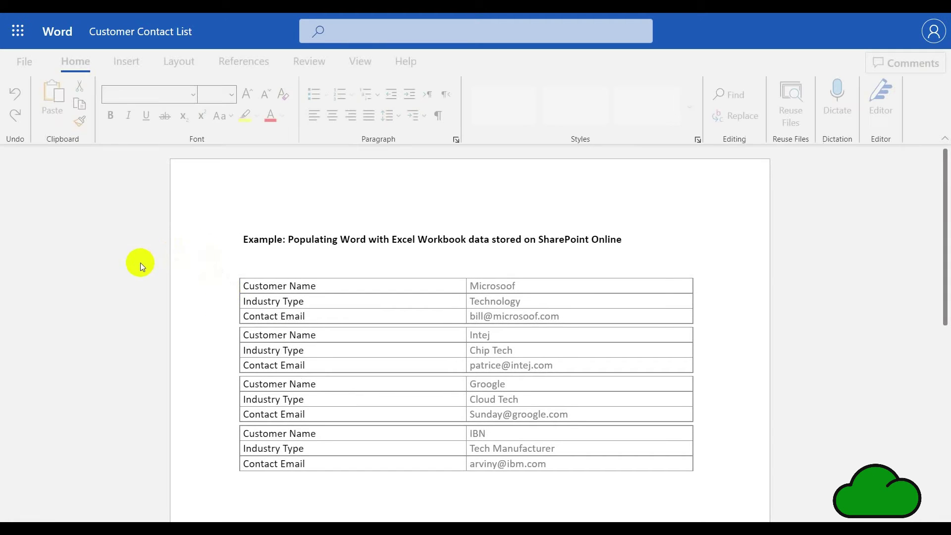
Scroll through Customer Contact List's four customer tables, then select cell B5 (Microsoof) in ScriptsTesting
{"action": "scroll", "coordinate": [232, 275], "scroll_direction": "down", "scroll_amount": 1}
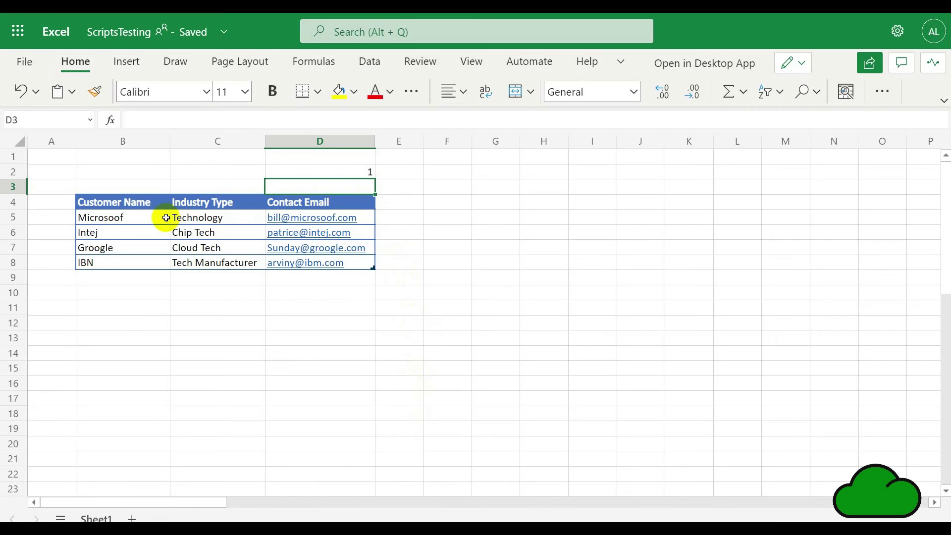
{"action": "left_click", "coordinate": [157, 217]}
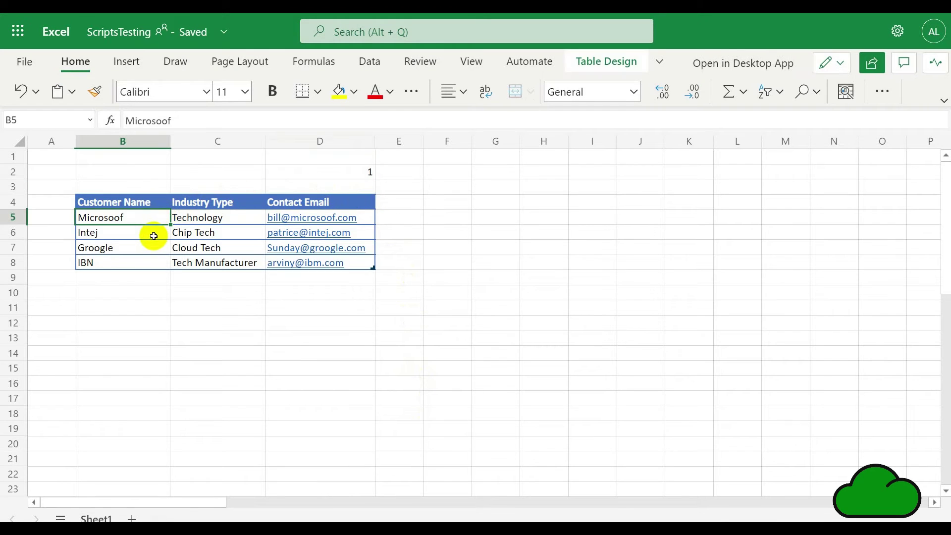
Select the customer names Intej, Groogle and IBN in cells B6 to B8
{"action": "left_click", "coordinate": [153, 235]}
{"action": "left_click", "coordinate": [153, 250]}
{"action": "left_click", "coordinate": [151, 264]}
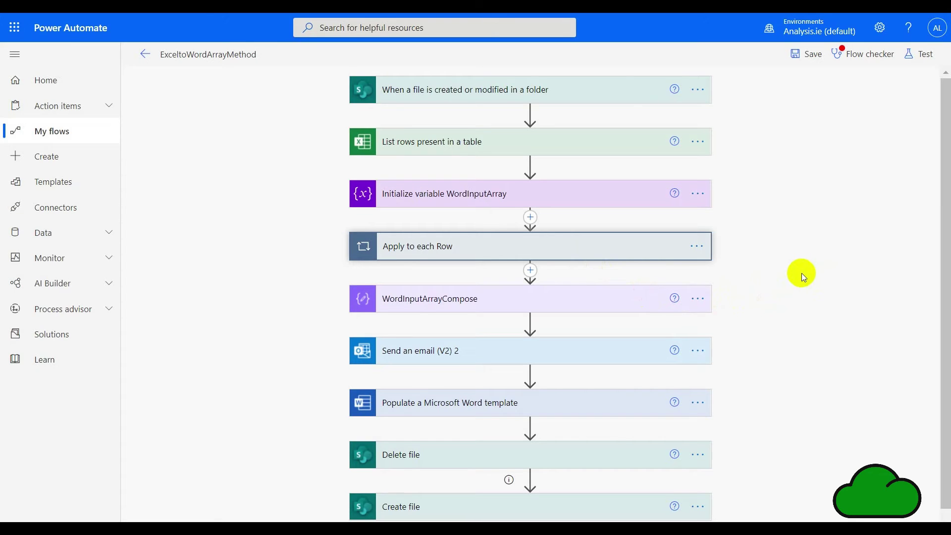
Inspect Initialize variable WordInputArray, the Apply to each Row append step, and WordInputArrayCompose's input
{"action": "left_click", "coordinate": [570, 203]}
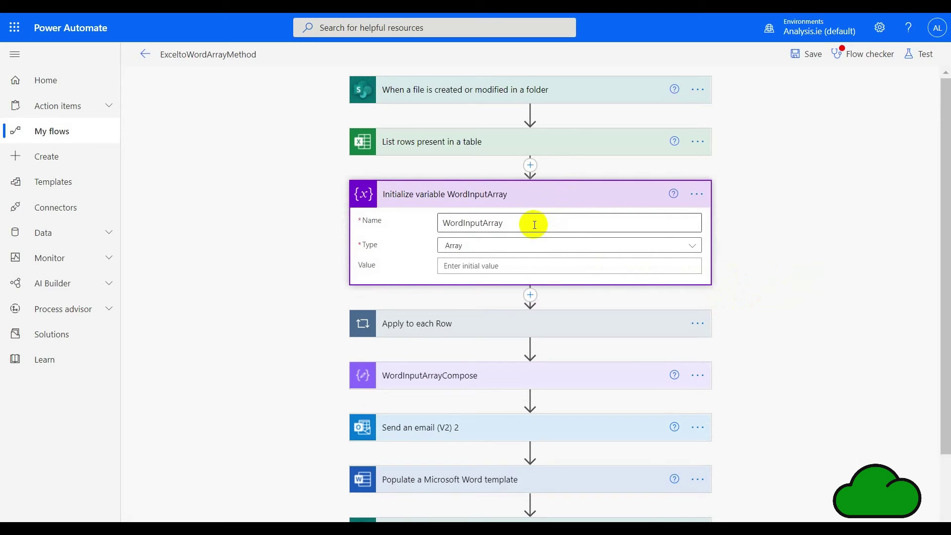
{"action": "left_click", "coordinate": [536, 196]}
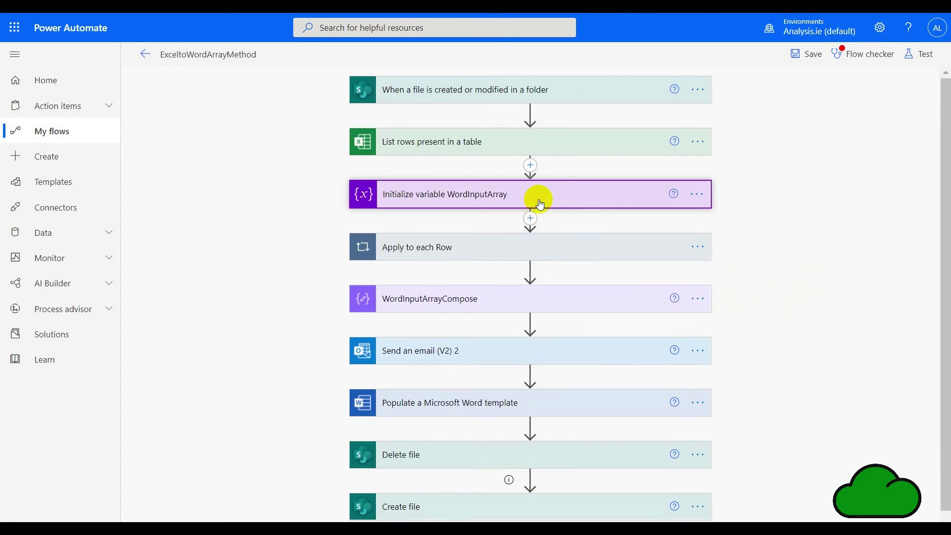
{"action": "left_click", "coordinate": [543, 247]}
{"action": "scroll", "coordinate": [329, 323], "scroll_direction": "down", "scroll_amount": 2}
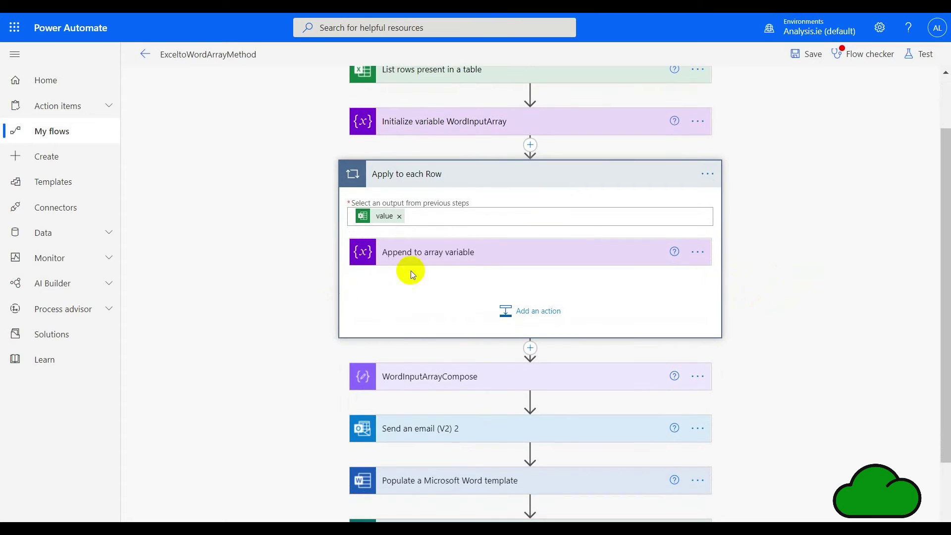
{"action": "left_click", "coordinate": [447, 260]}
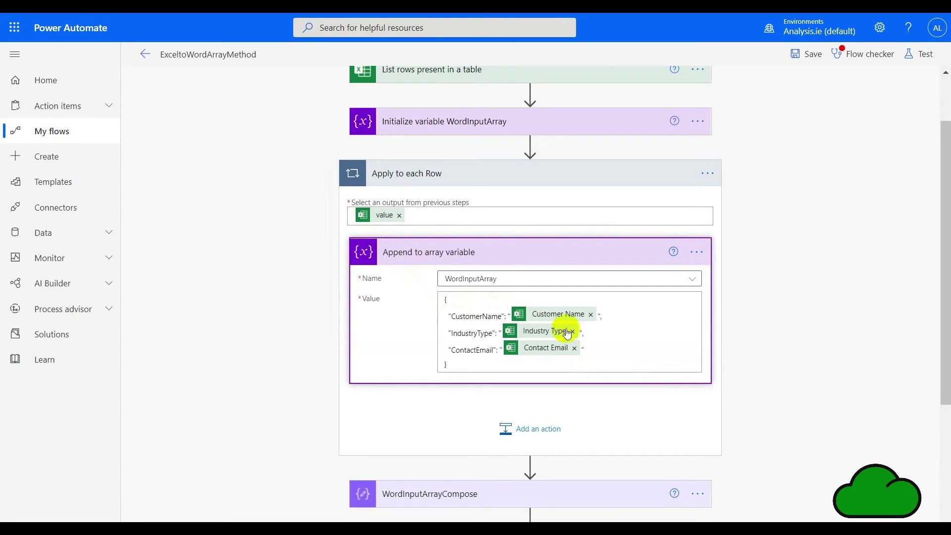
{"action": "scroll", "coordinate": [563, 323], "scroll_direction": "down", "scroll_amount": 1}
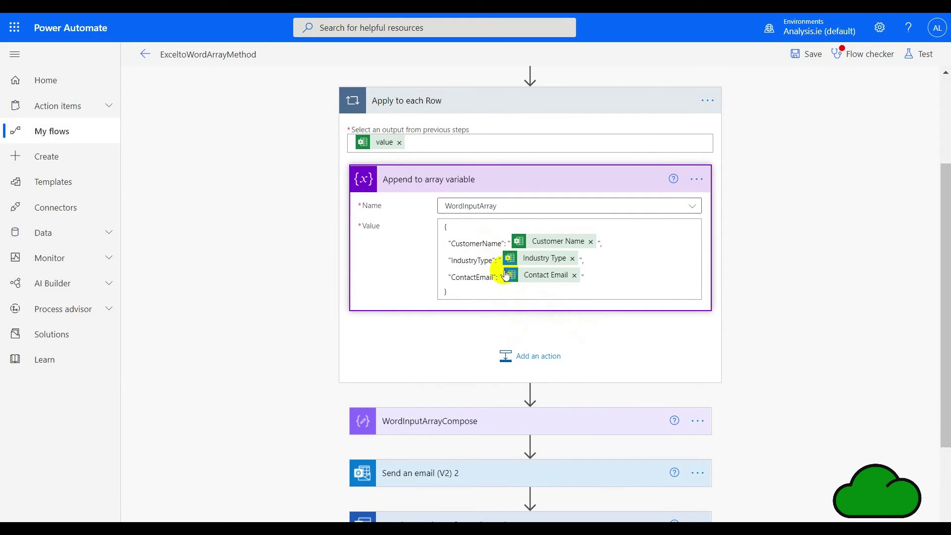
{"action": "scroll", "coordinate": [270, 296], "scroll_direction": "down", "scroll_amount": 2}
{"action": "left_click", "coordinate": [455, 274]}
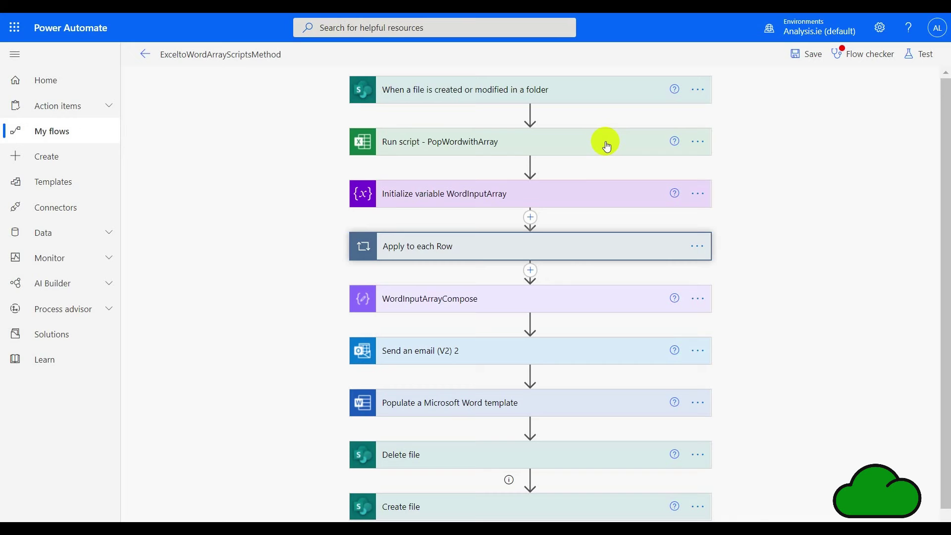
Expand Initialize variable to show WordInputArray declared as an Array with no initial value
{"action": "left_click", "coordinate": [590, 199]}
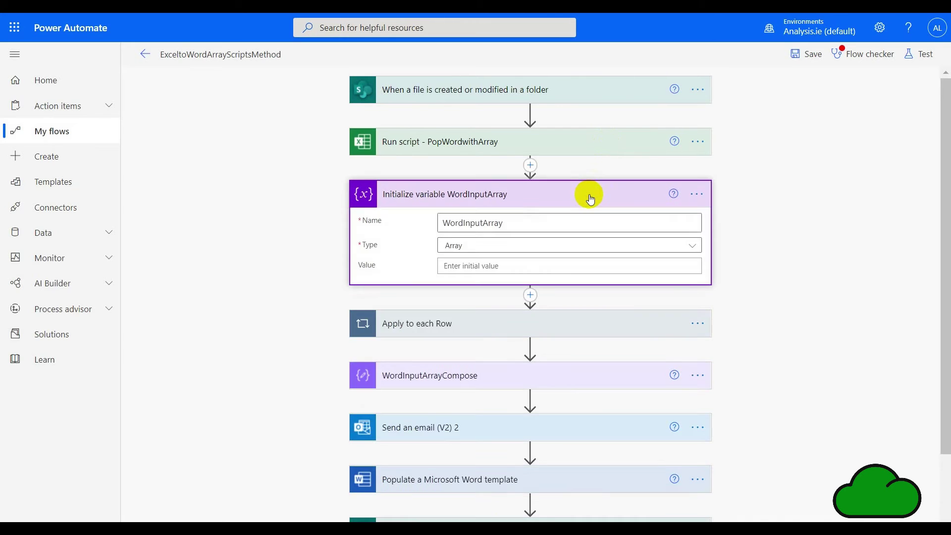
Expand Apply to each Row and Append to array variable to see the script result's appended CustomerName, IndustryType, ContactEmail
{"action": "left_click", "coordinate": [563, 322]}
{"action": "scroll", "coordinate": [269, 250], "scroll_direction": "down", "scroll_amount": 3}
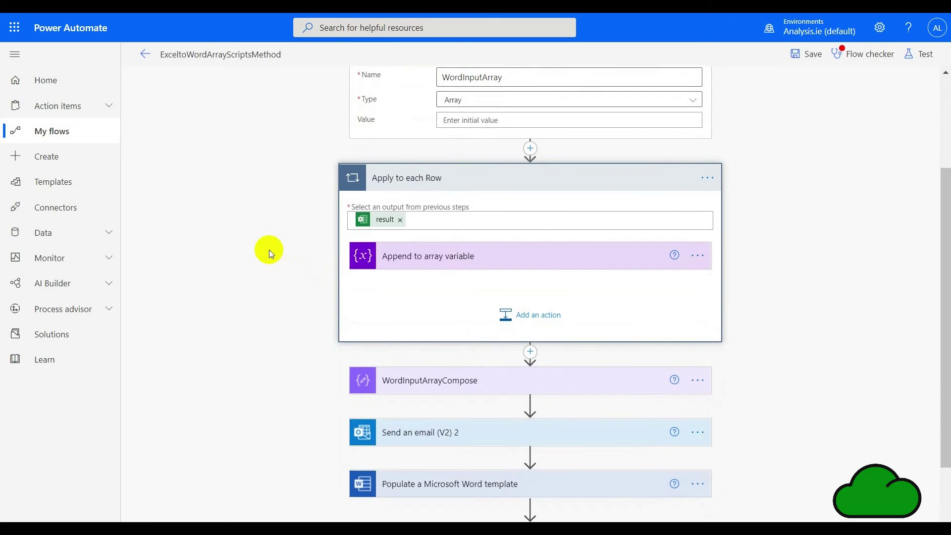
{"action": "left_click", "coordinate": [404, 256]}
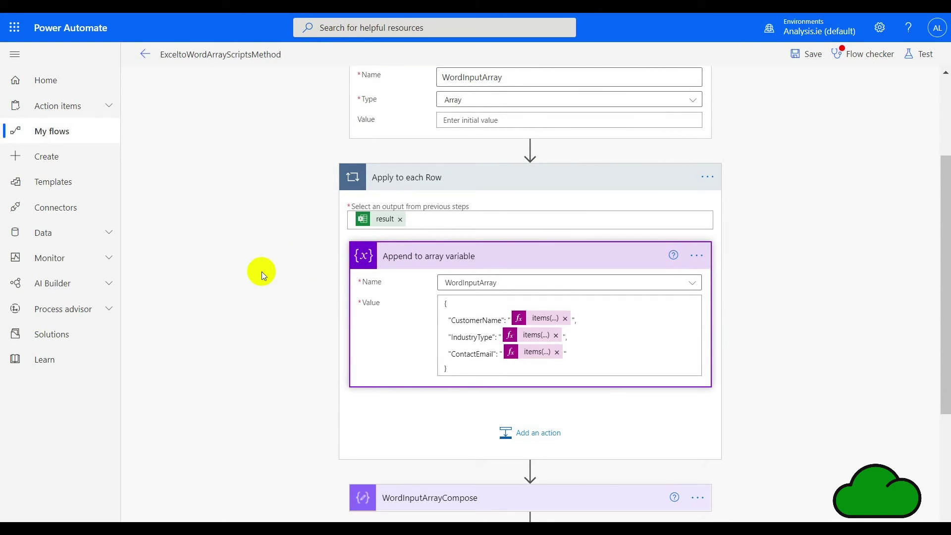
{"action": "mouse_move", "coordinate": [384, 222]}
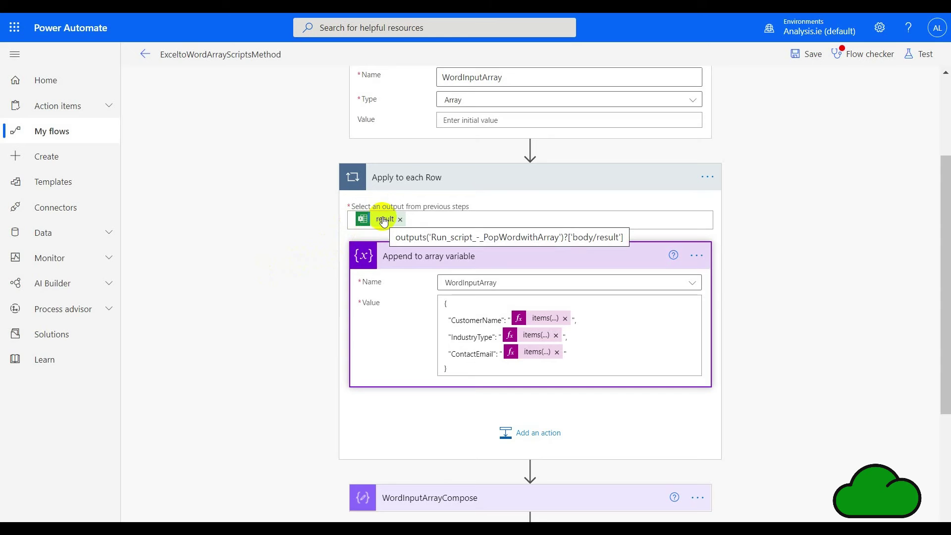
{"action": "scroll", "coordinate": [315, 249], "scroll_direction": "up", "scroll_amount": 3}
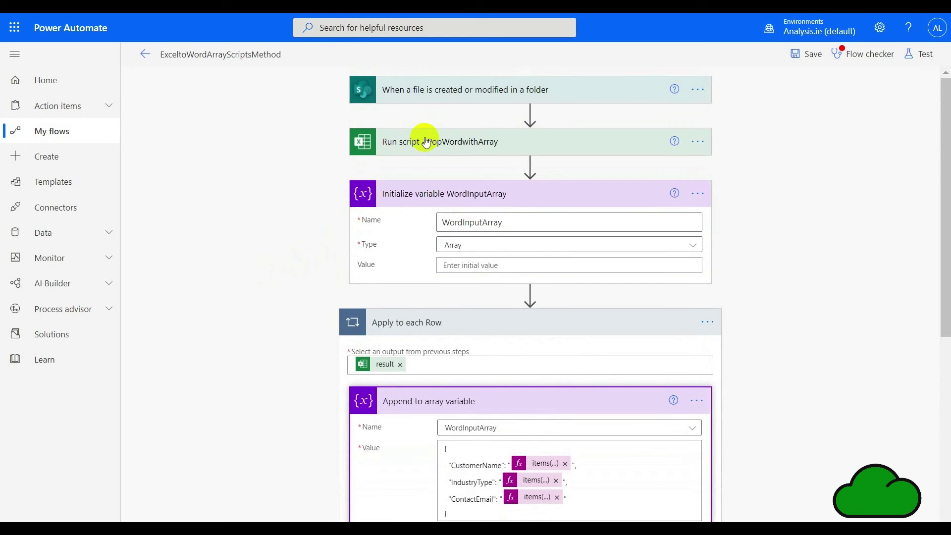
{"action": "scroll", "coordinate": [300, 261], "scroll_direction": "down", "scroll_amount": 3}
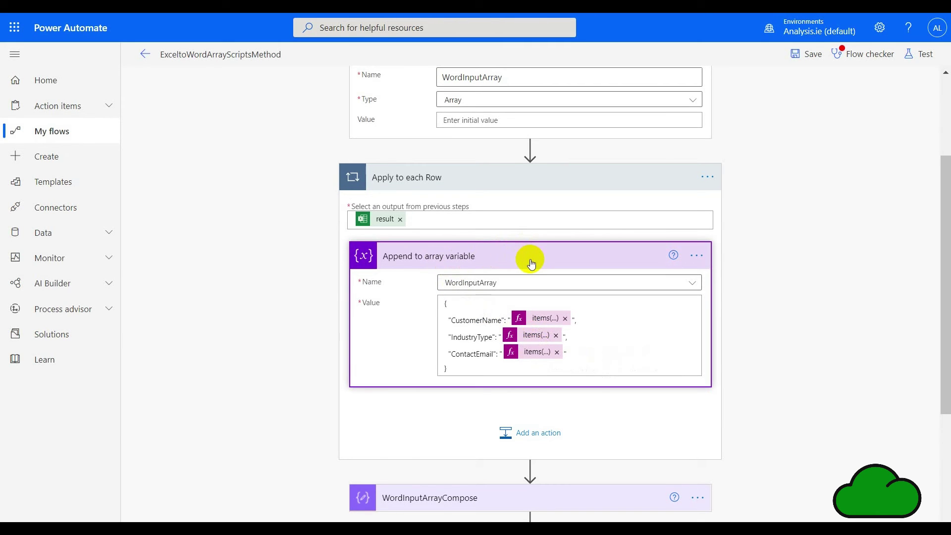
{"action": "scroll", "coordinate": [531, 262], "scroll_direction": "up", "scroll_amount": 3}
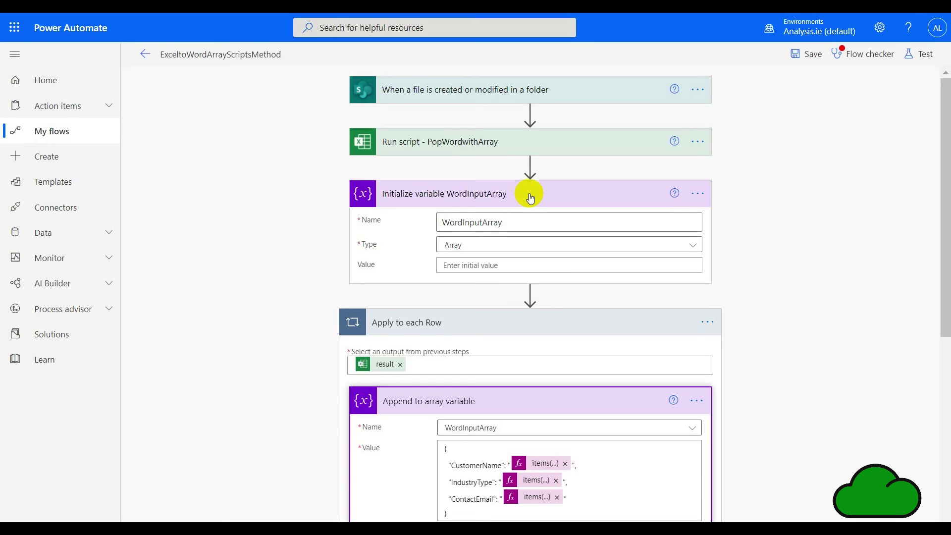
Collapse the Initialize variable and Apply to each Row cards
{"action": "left_click", "coordinate": [485, 195]}
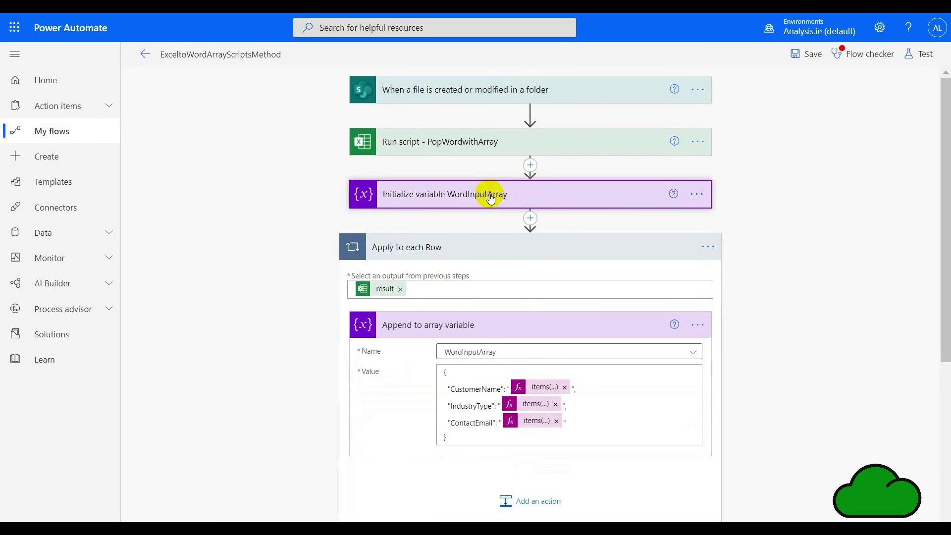
{"action": "left_click", "coordinate": [489, 250]}
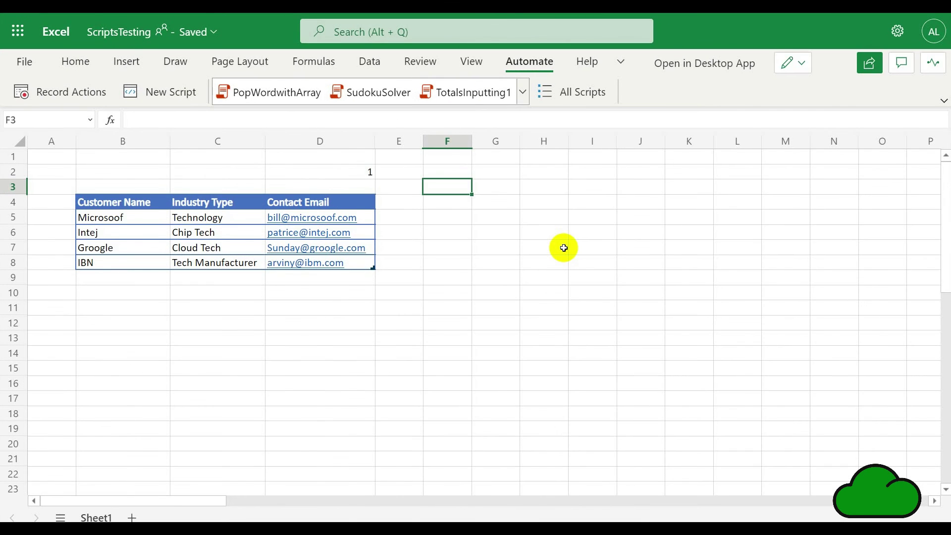
Open the PopWordwithArray script in the Code Editor, placing the cursor on its getValues() return line for range b4:d7
{"action": "left_click", "coordinate": [281, 95]}
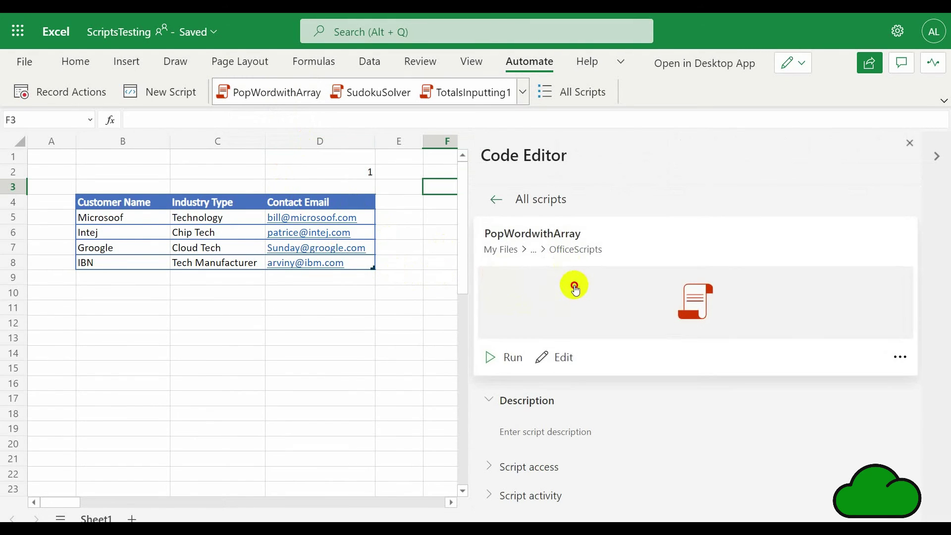
{"action": "left_click", "coordinate": [574, 285]}
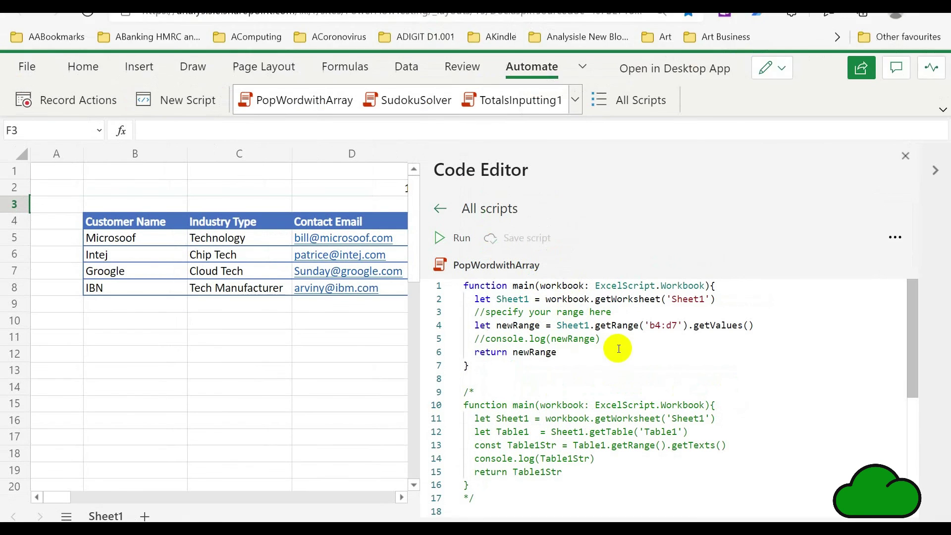
{"action": "left_click", "coordinate": [618, 349]}
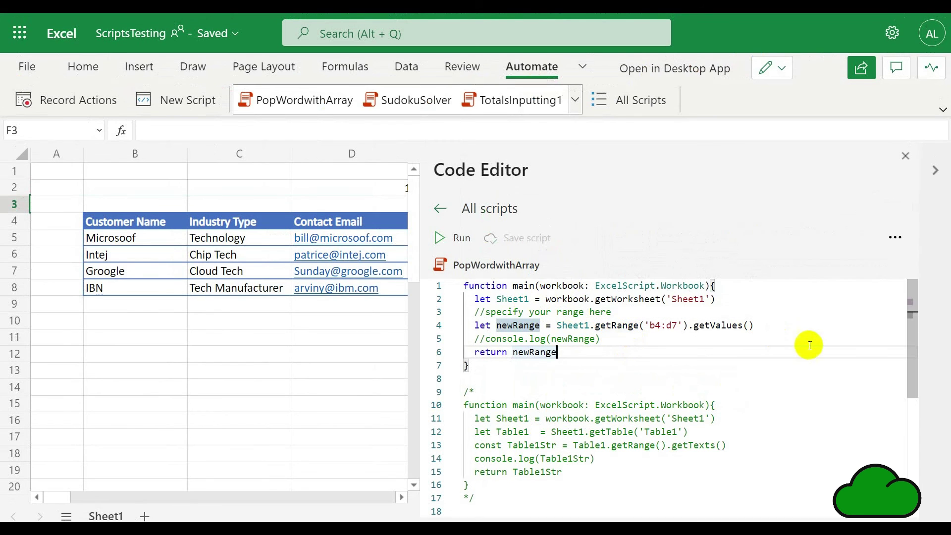
{"action": "left_click_drag", "start_coordinate": [914, 318], "coordinate": [916, 293]}
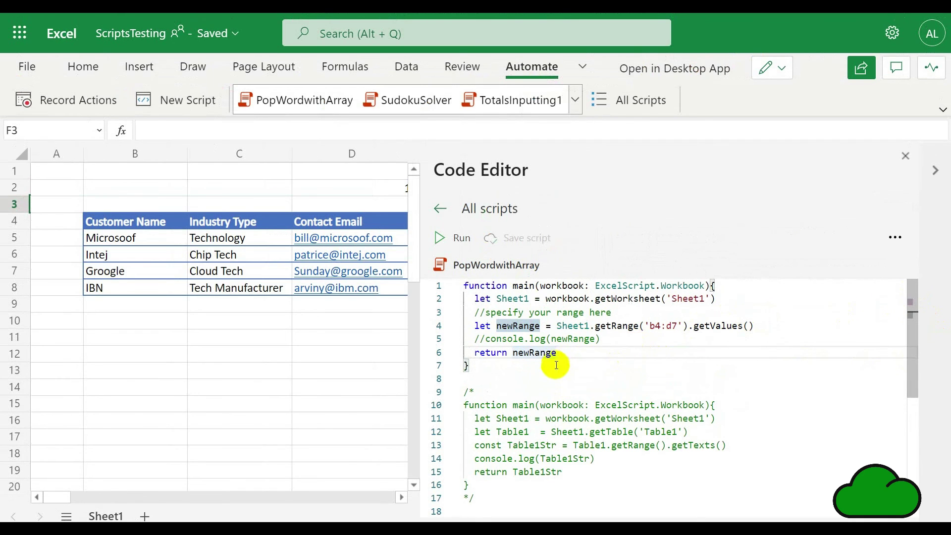
{"action": "mouse_move", "coordinate": [556, 353]}
{"action": "mouse_move", "coordinate": [503, 298]}
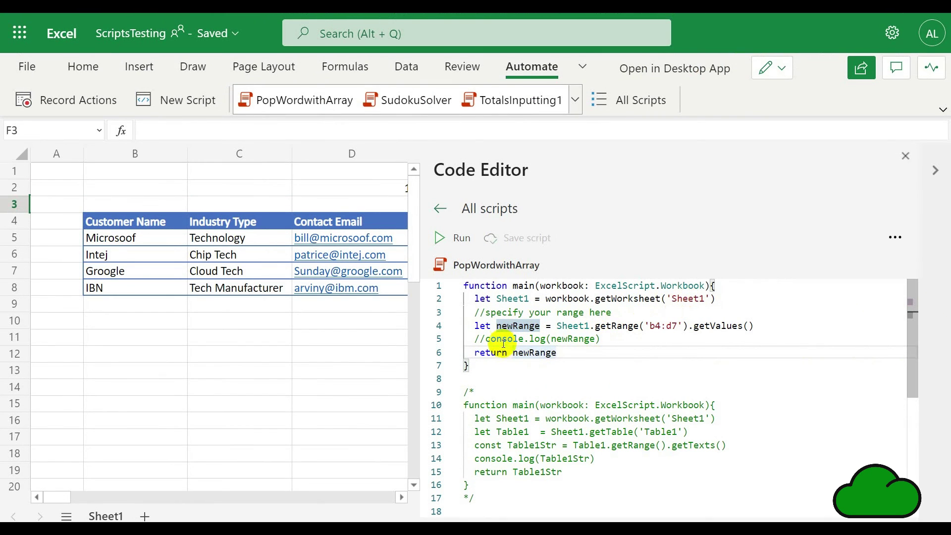
{"action": "mouse_move", "coordinate": [526, 326]}
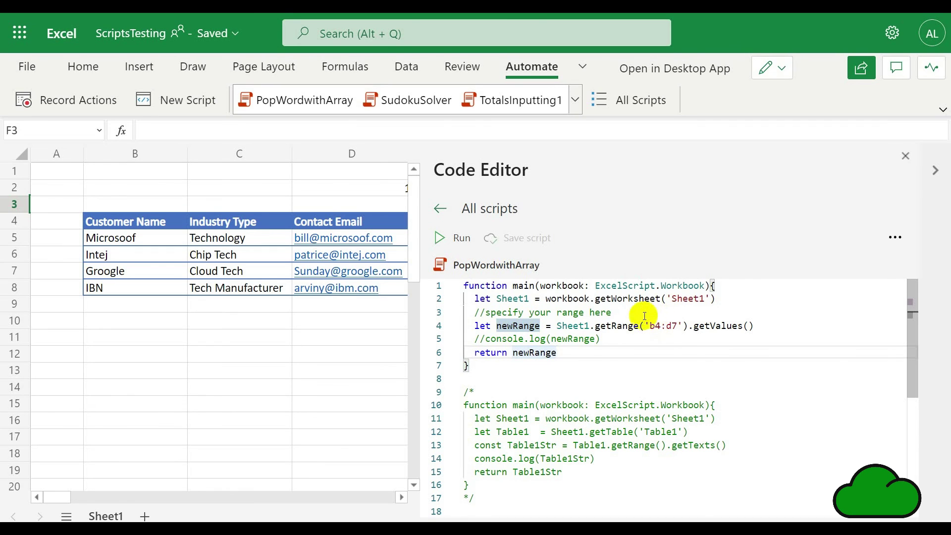
{"action": "mouse_move", "coordinate": [586, 324]}
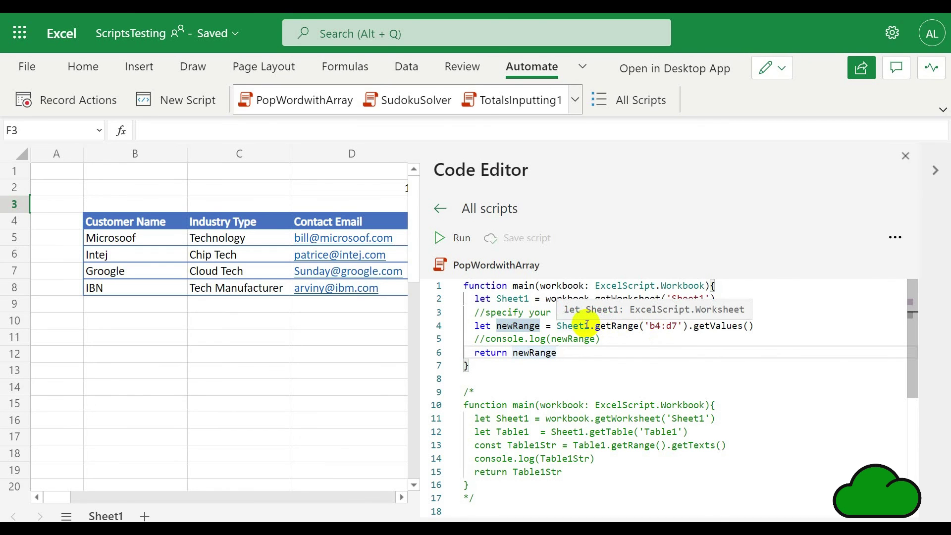